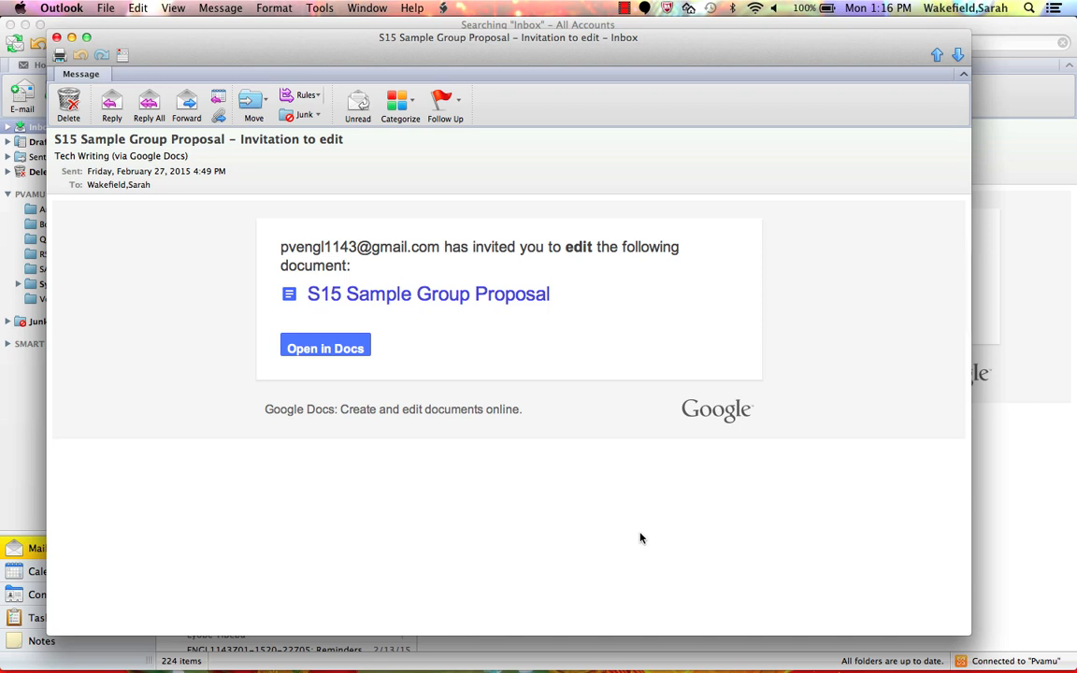
Open the shared S15 Sample Group Proposal in Google Docs from the e-mail invitation and review its title-page placeholders
{"action": "left_click", "coordinate": [368, 347]}
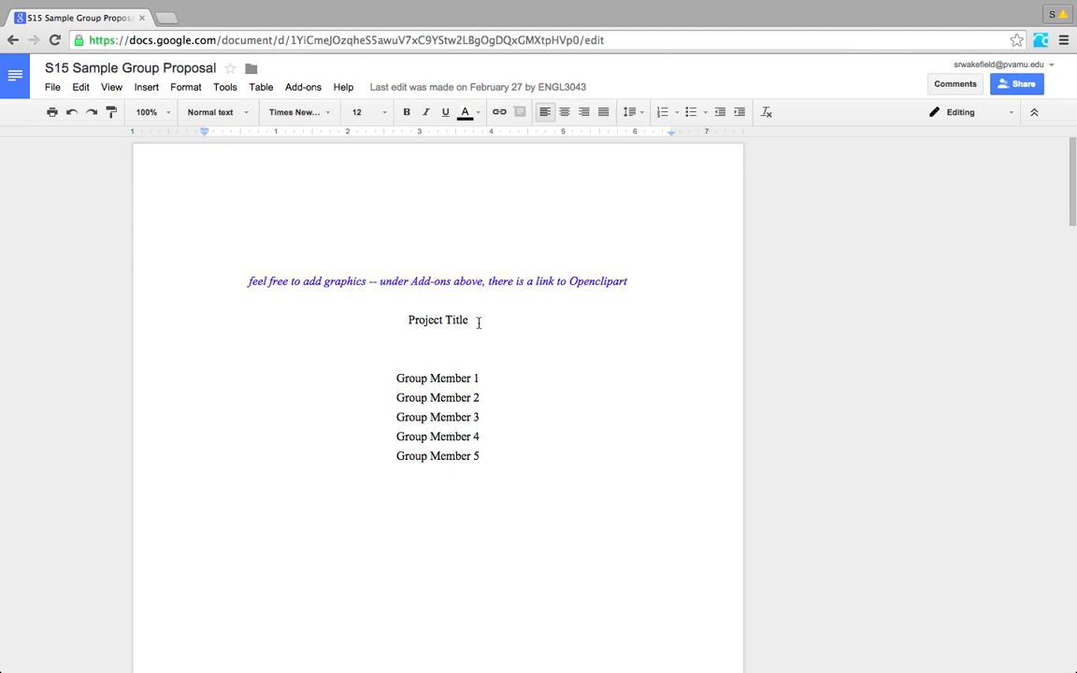
{"action": "left_click_drag", "start_coordinate": [478, 323], "coordinate": [350, 320]}
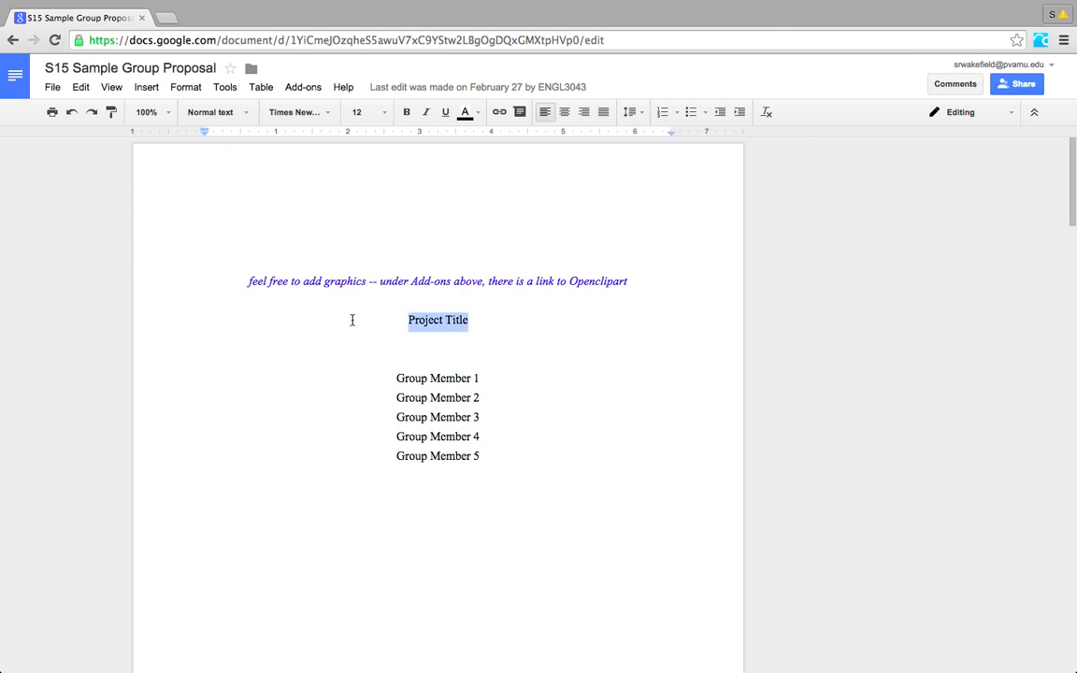
{"action": "left_click_drag", "start_coordinate": [397, 376], "coordinate": [489, 463]}
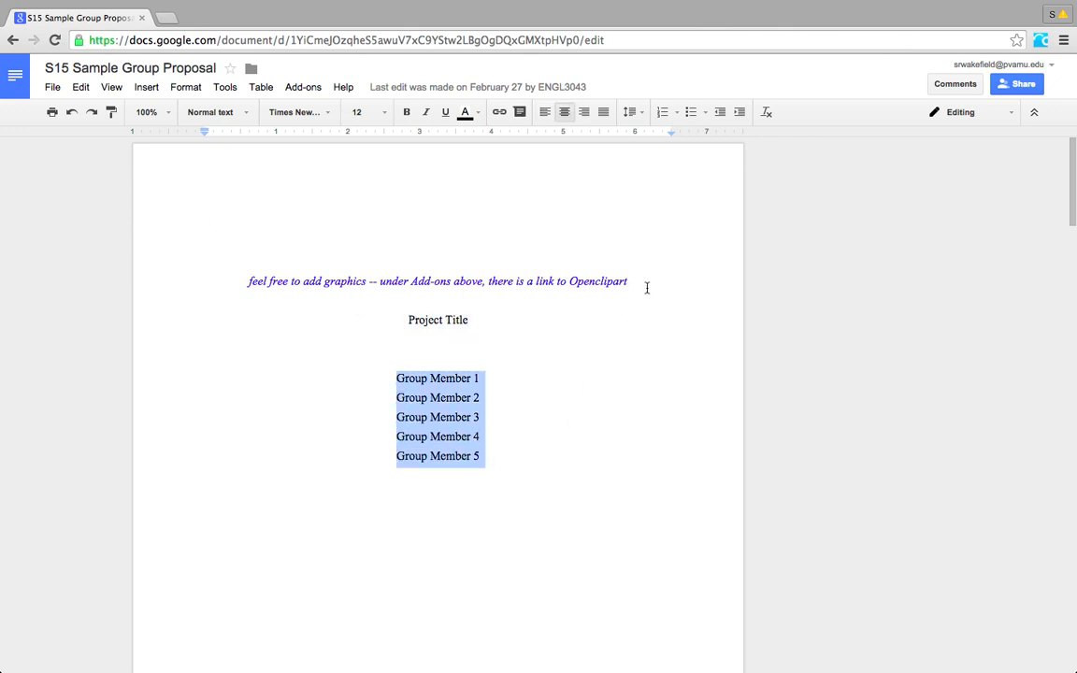
{"action": "left_click_drag", "start_coordinate": [644, 285], "coordinate": [198, 291]}
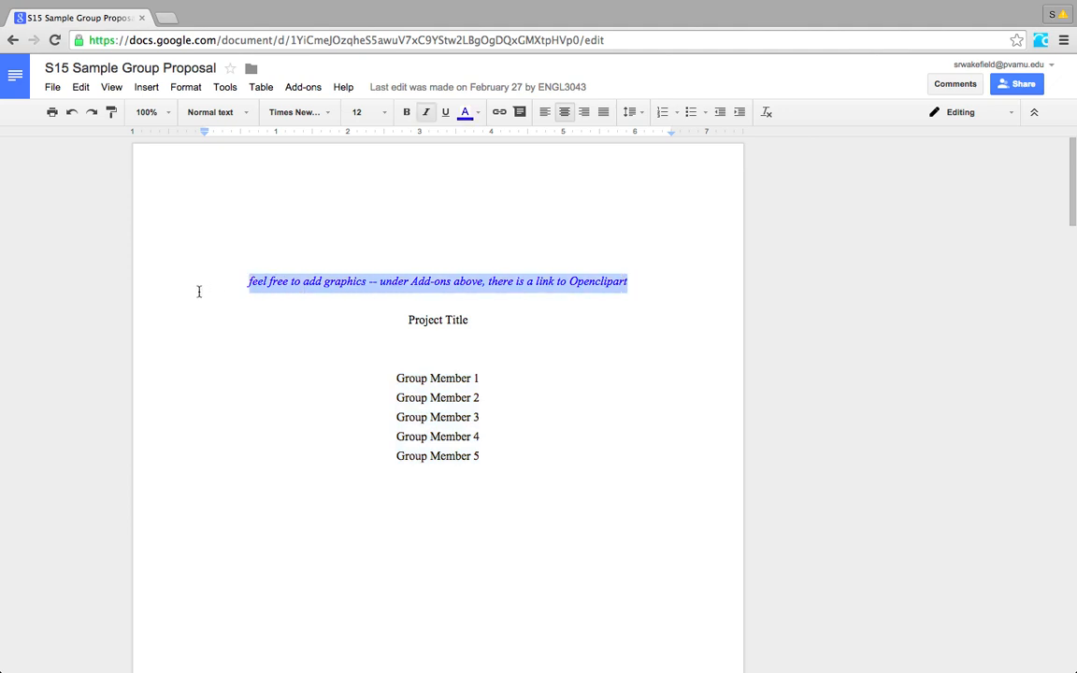
{"action": "left_click", "coordinate": [289, 228]}
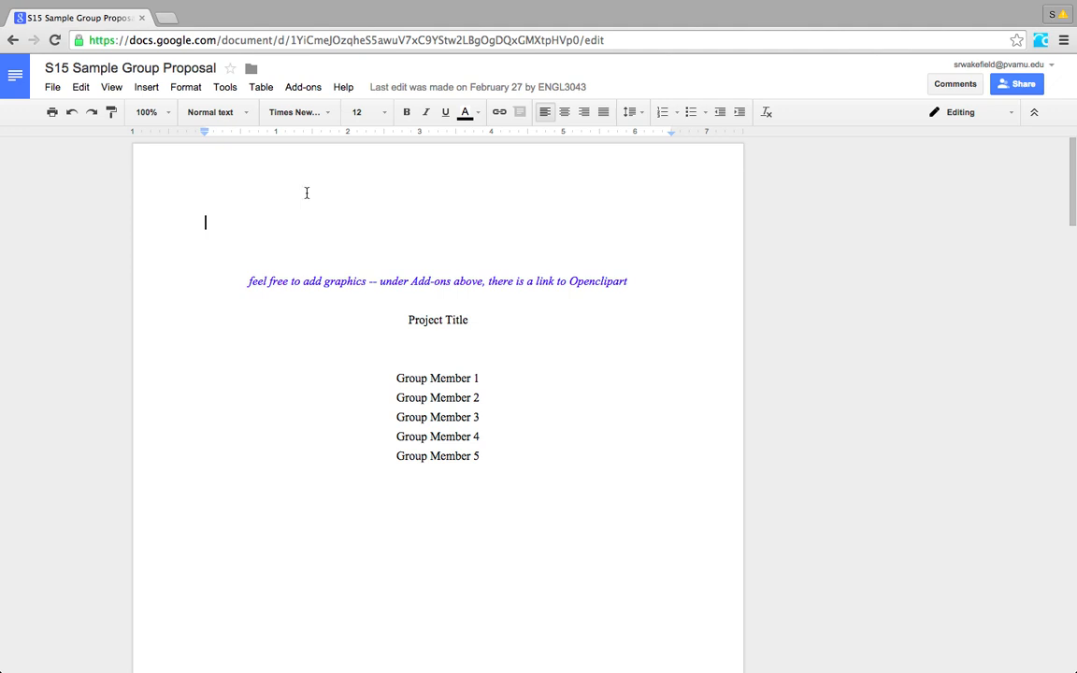
Install the free Openclipart add-on, accept its requested permissions and check for its clipart search command
{"action": "left_click", "coordinate": [295, 92]}
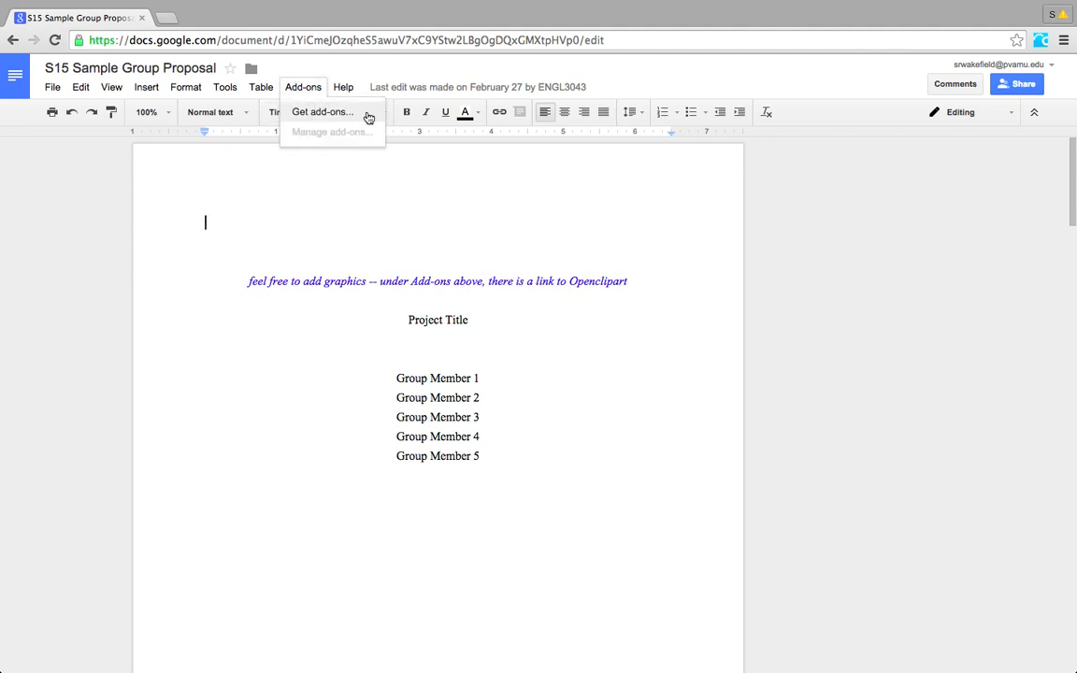
{"action": "left_click", "coordinate": [323, 112]}
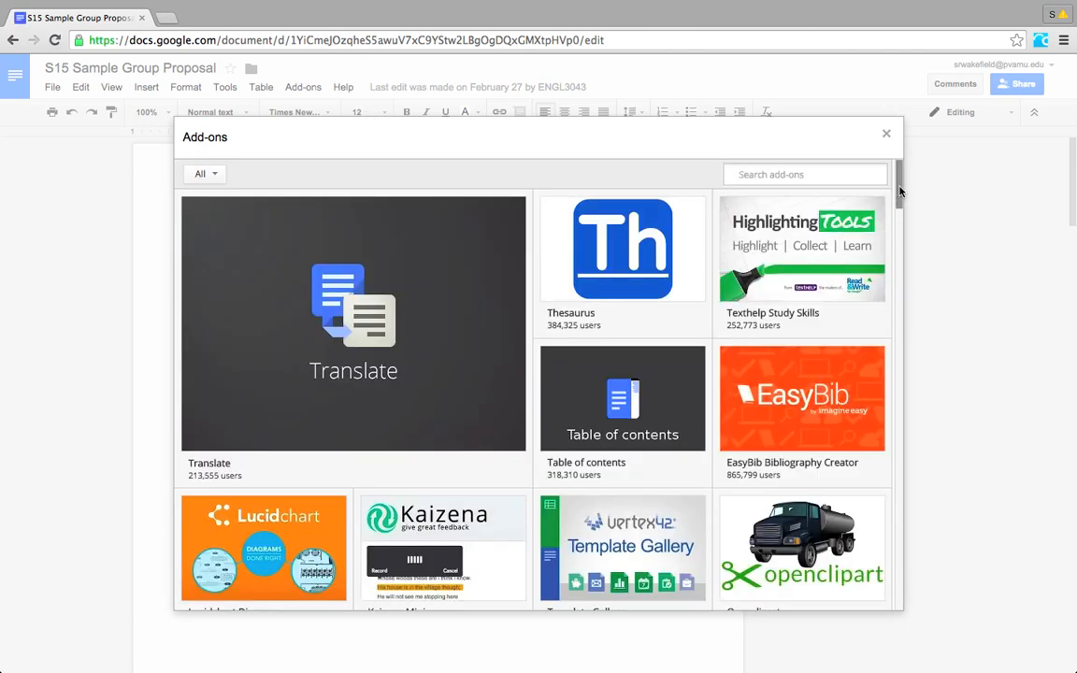
{"action": "left_click_drag", "start_coordinate": [899, 192], "coordinate": [901, 199]}
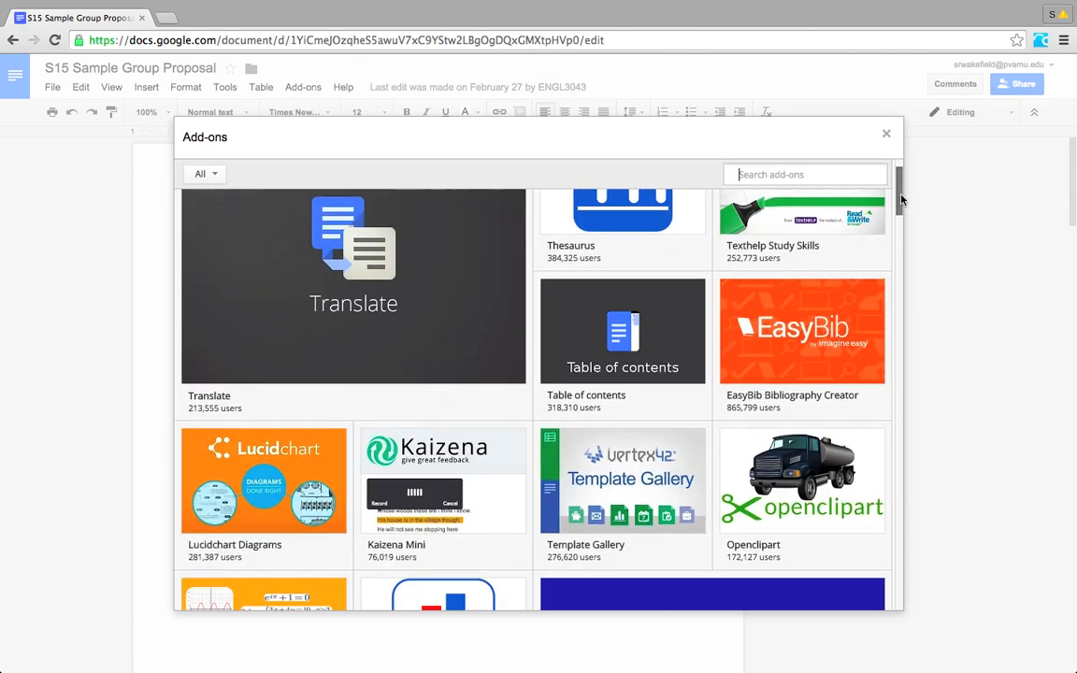
{"action": "scroll", "coordinate": [902, 199], "scroll_direction": "down", "scroll_amount": 1}
{"action": "mouse_move", "coordinate": [810, 447]}
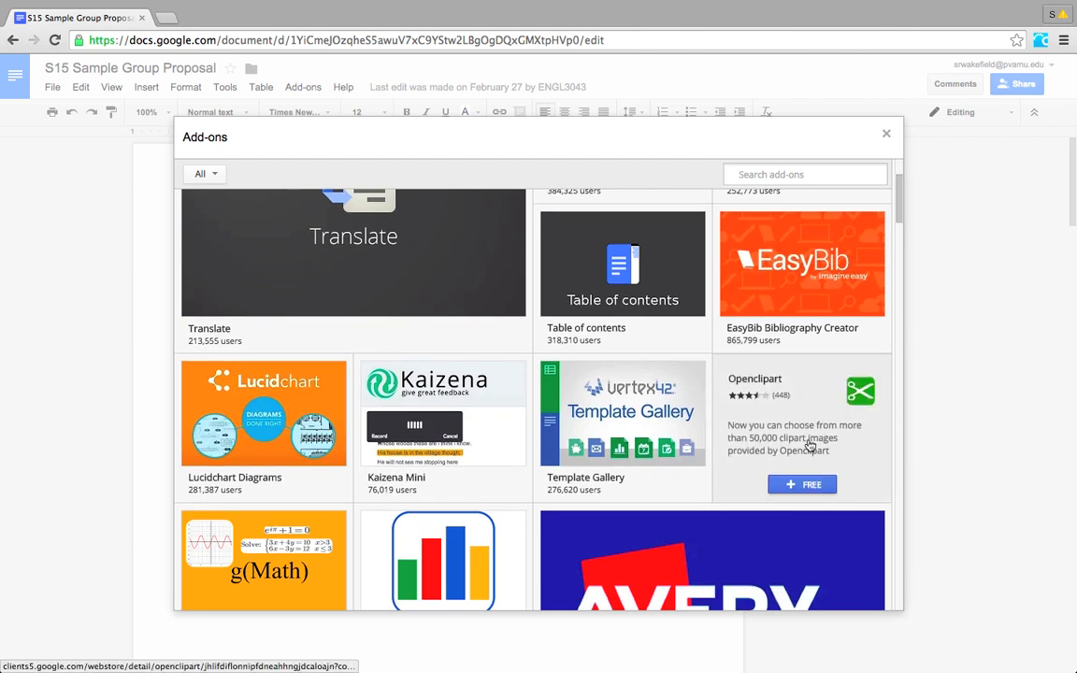
{"action": "left_click", "coordinate": [810, 486]}
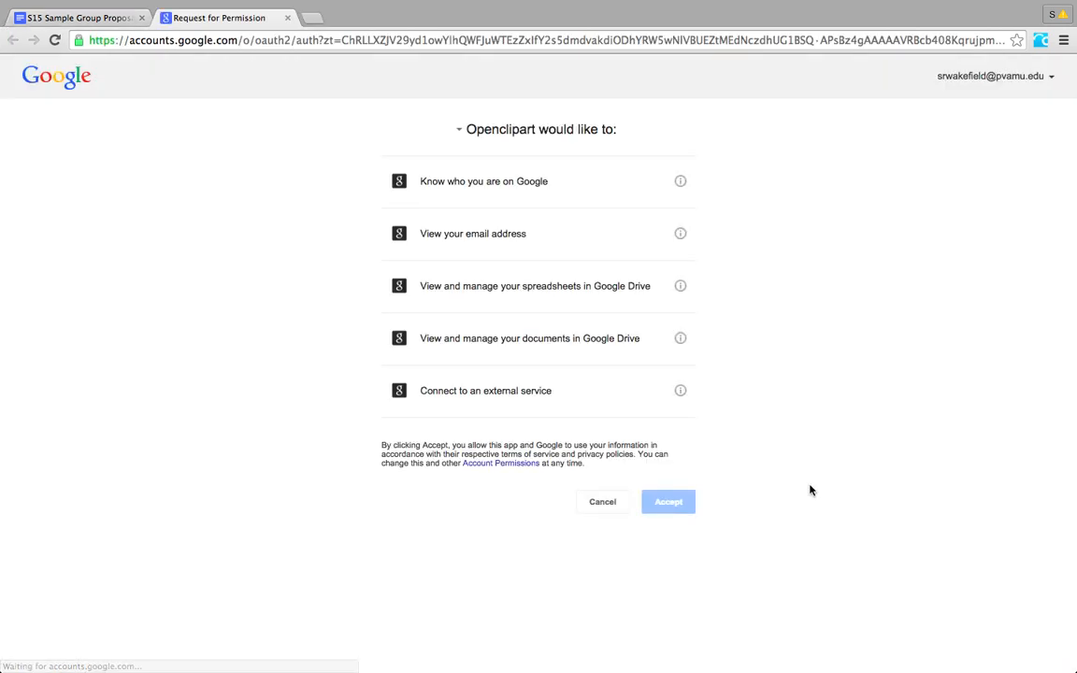
{"action": "left_click", "coordinate": [670, 503]}
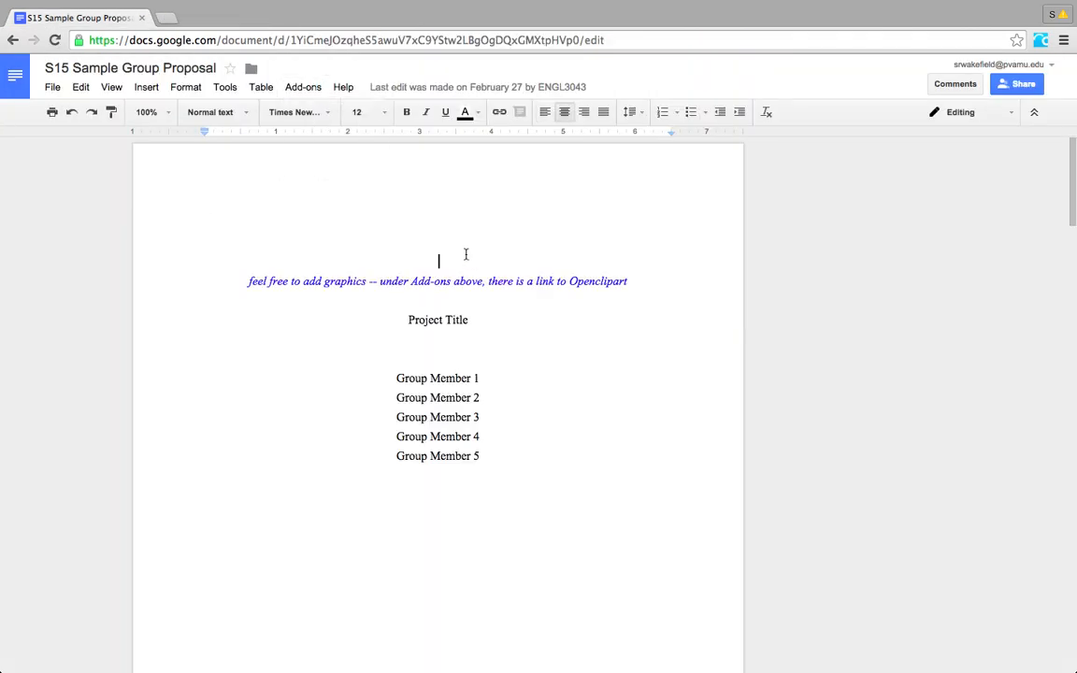
{"action": "left_click", "coordinate": [304, 88]}
{"action": "mouse_move", "coordinate": [372, 114]}
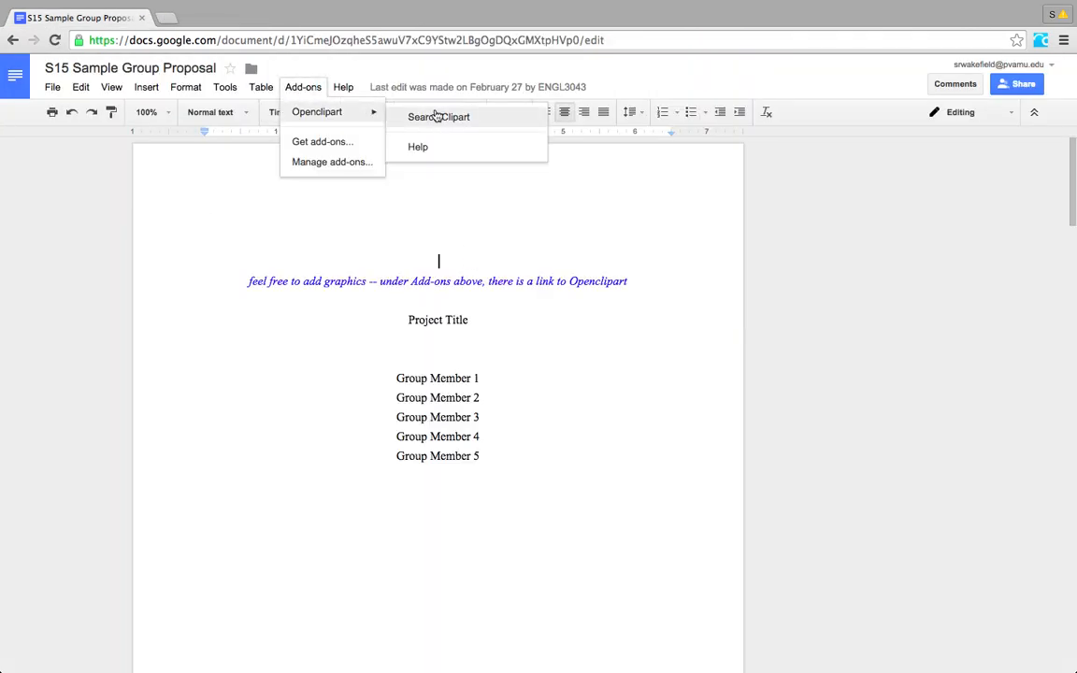
{"action": "left_click", "coordinate": [551, 326]}
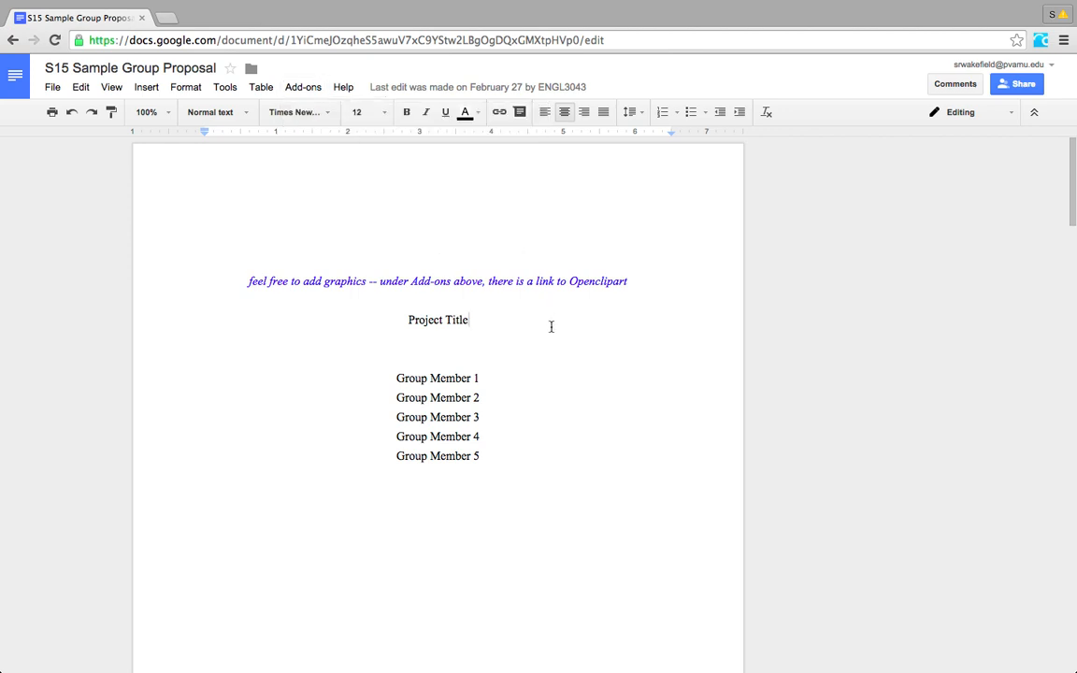
Examine the available paragraph styles, fonts, font sizes, text and highlight colours, and the link option for the title-page text
{"action": "left_click_drag", "start_coordinate": [476, 322], "coordinate": [375, 323]}
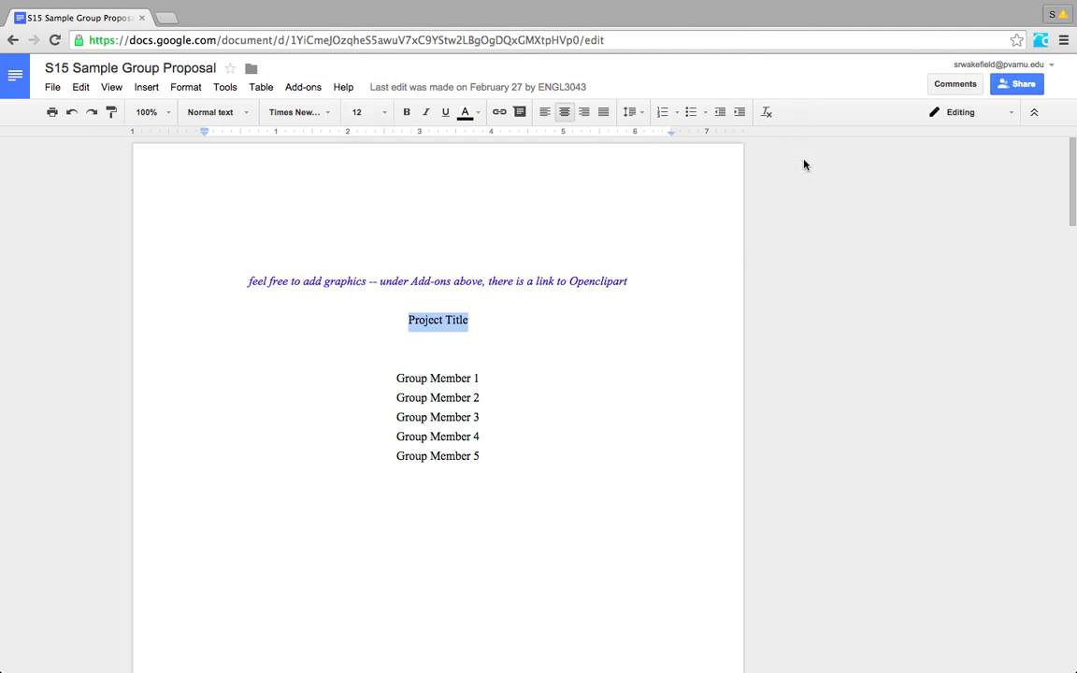
{"action": "left_click", "coordinate": [242, 112]}
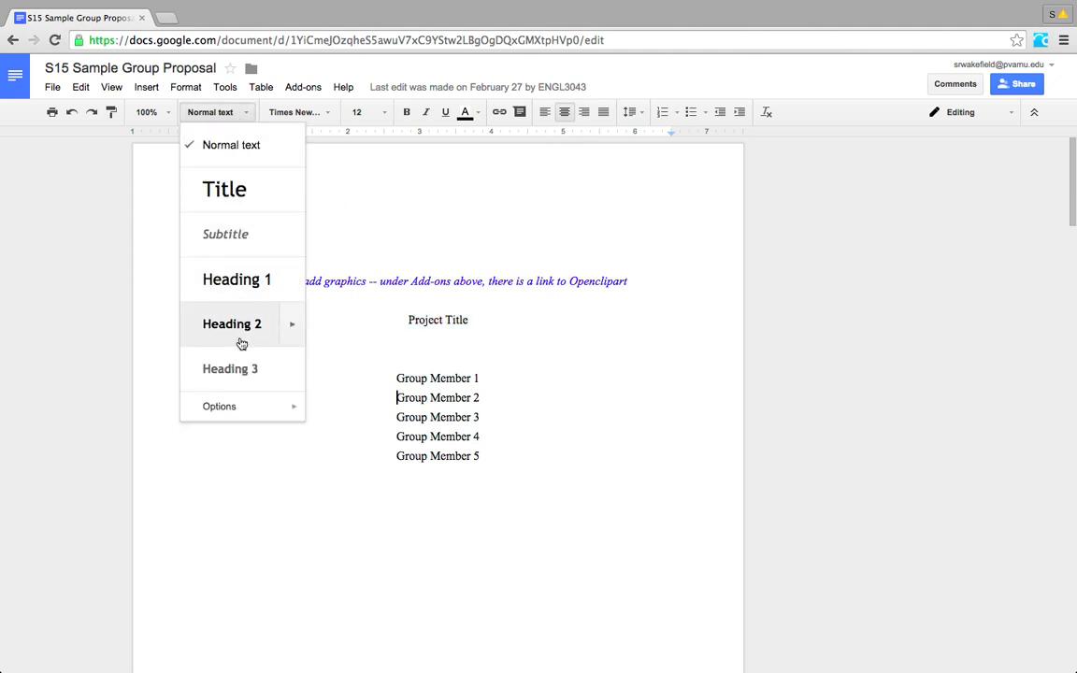
{"action": "left_click", "coordinate": [328, 112]}
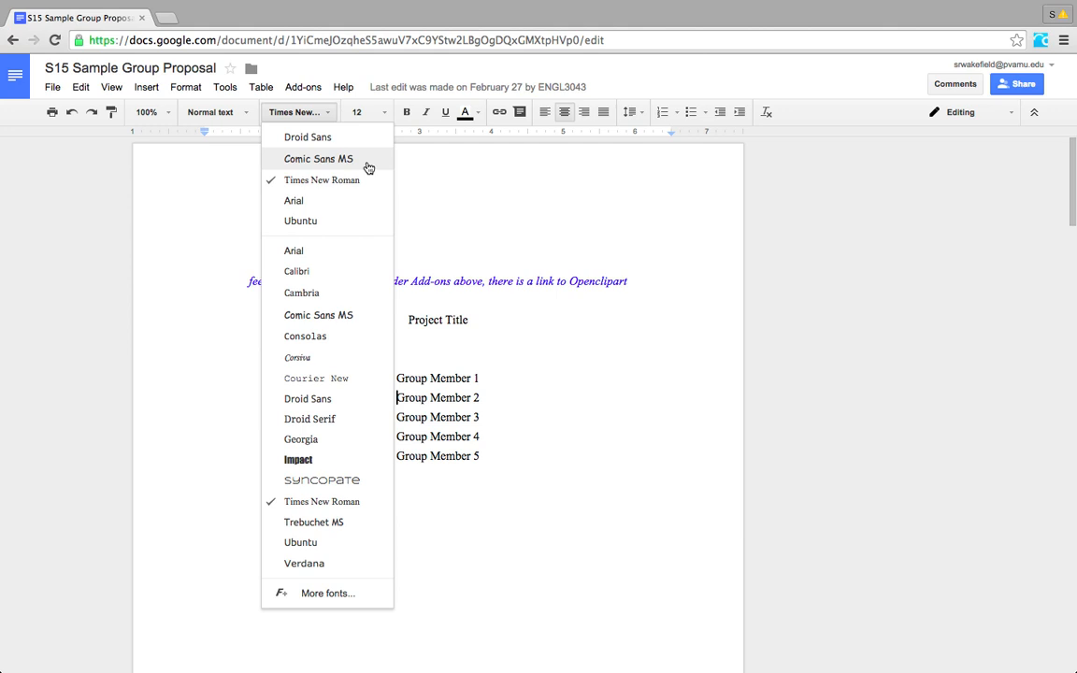
{"action": "left_click", "coordinate": [382, 112]}
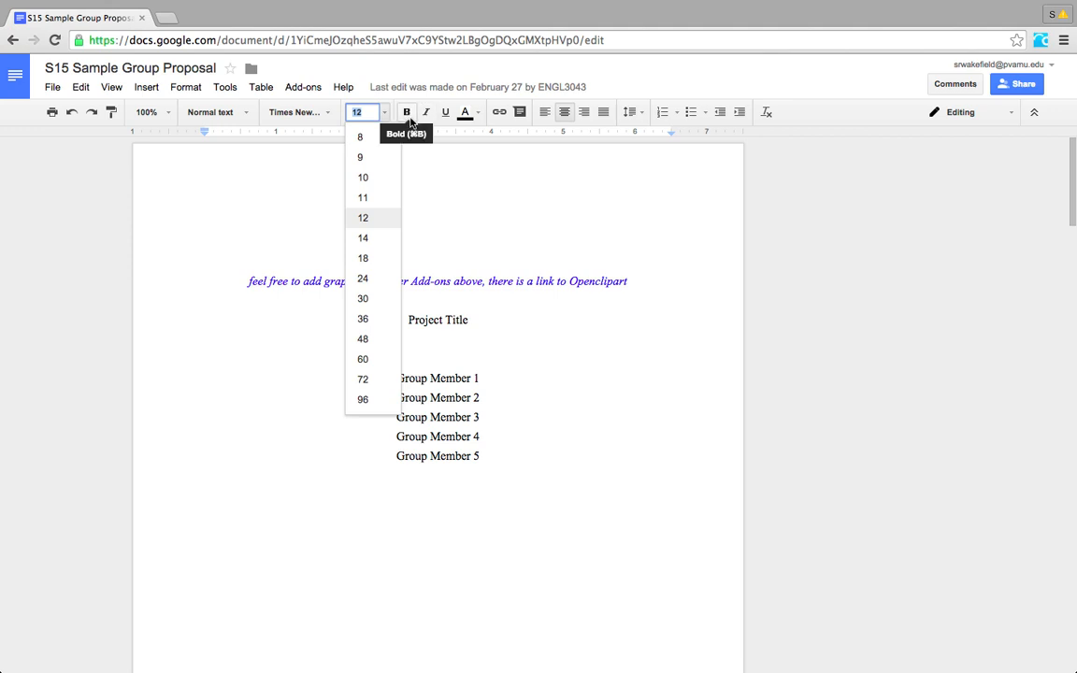
{"action": "left_click", "coordinate": [478, 113]}
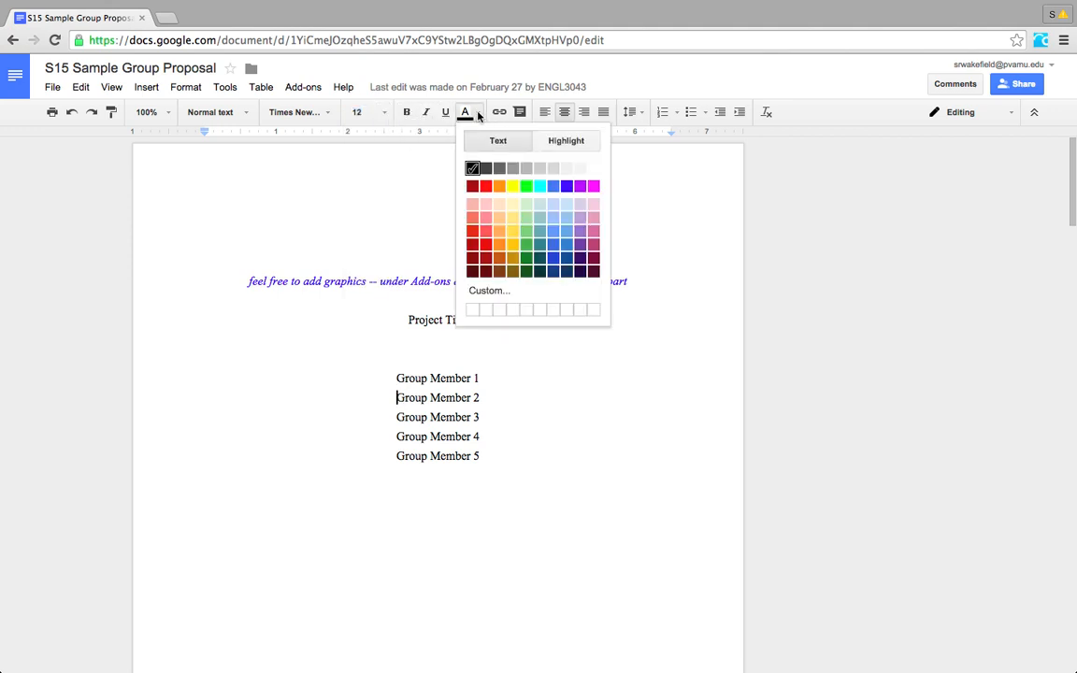
{"action": "left_click", "coordinate": [577, 141]}
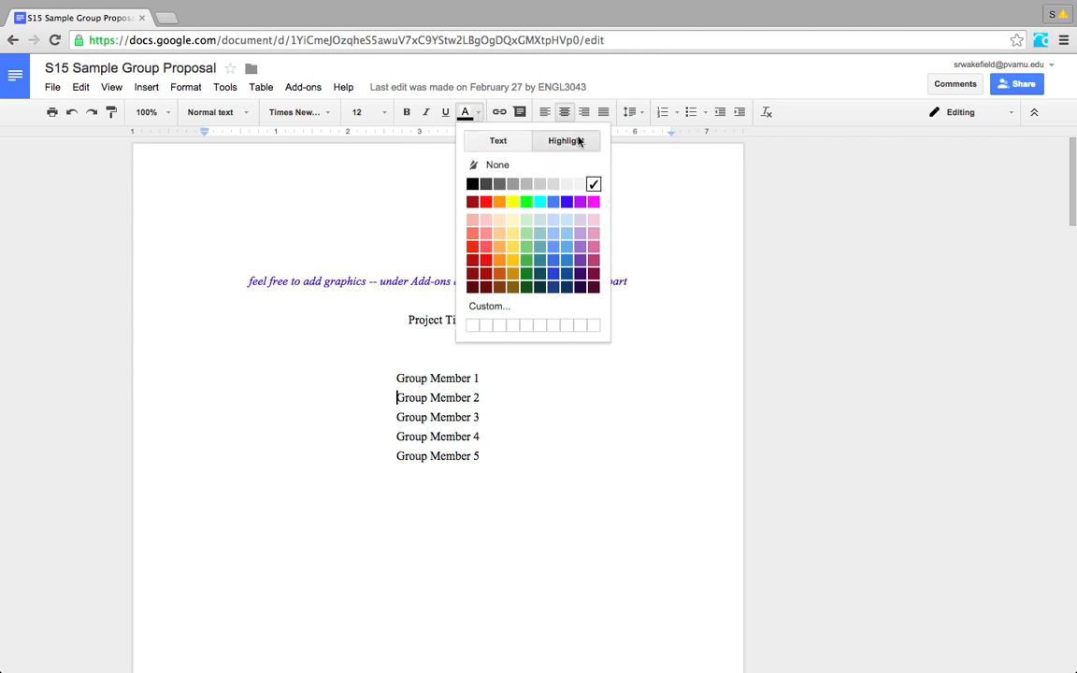
{"action": "left_click", "coordinate": [638, 276]}
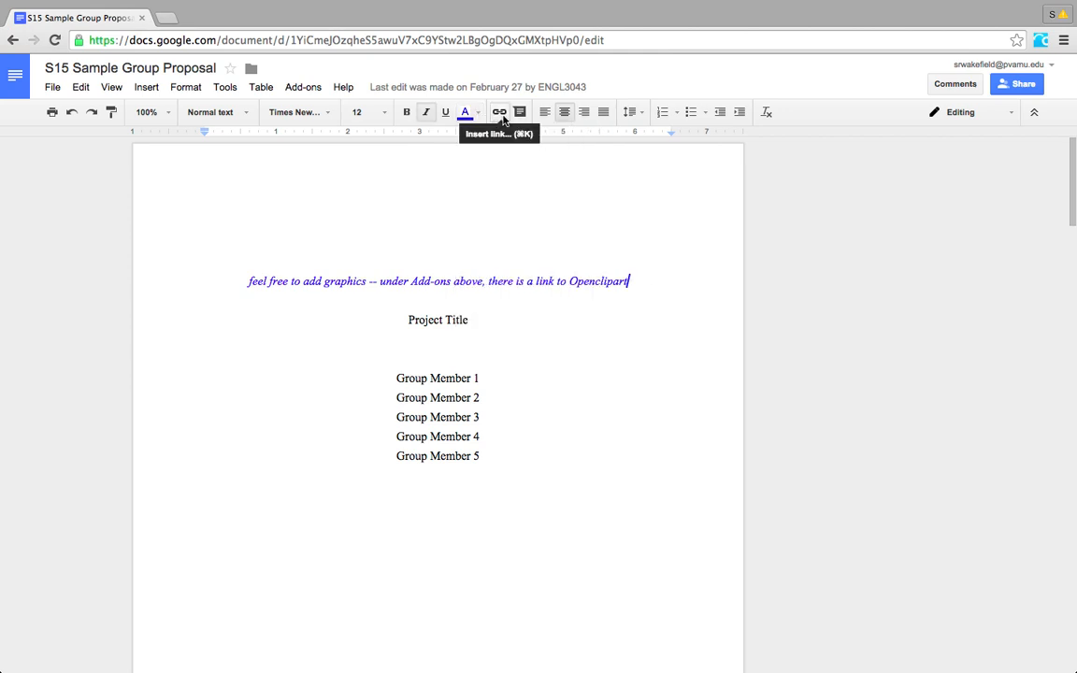
{"action": "left_click", "coordinate": [500, 113]}
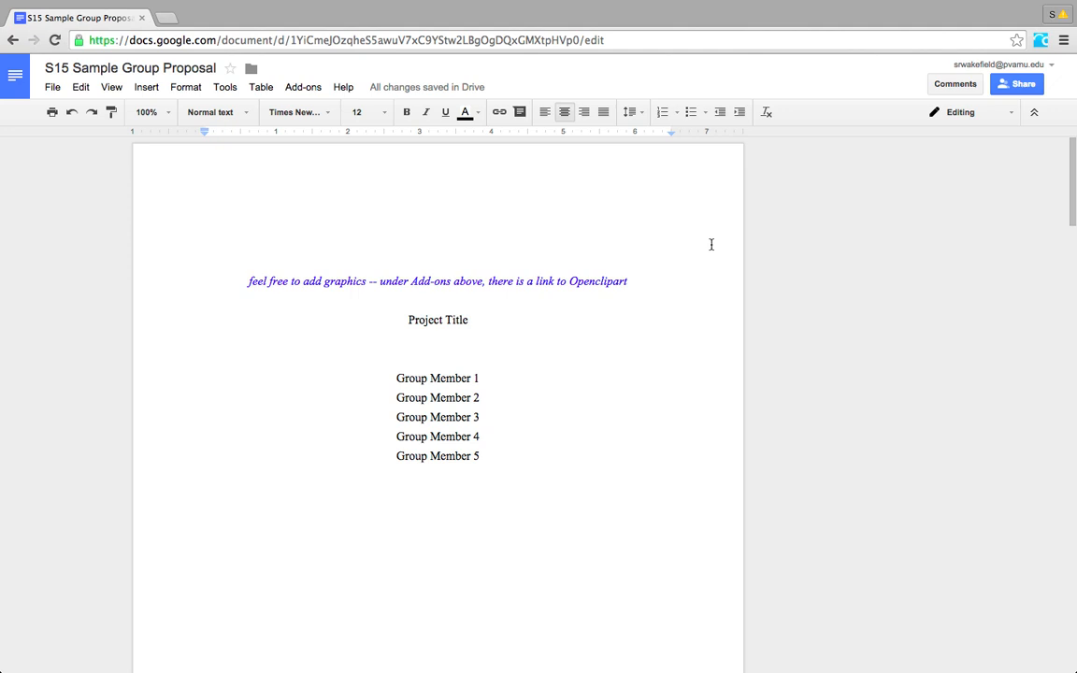
Replace the "Project Title" placeholder on the title page with "A Proposal to Change the Student Fee Structure"
{"action": "left_click_drag", "start_coordinate": [470, 321], "coordinate": [399, 320]}
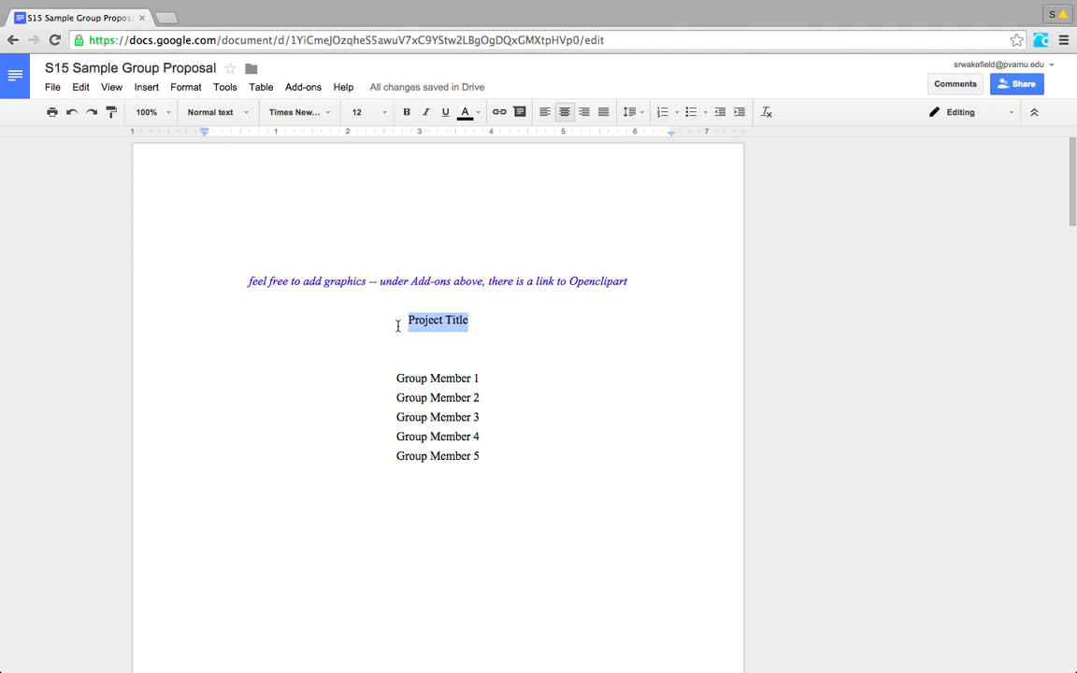
{"action": "left_click", "coordinate": [476, 324]}
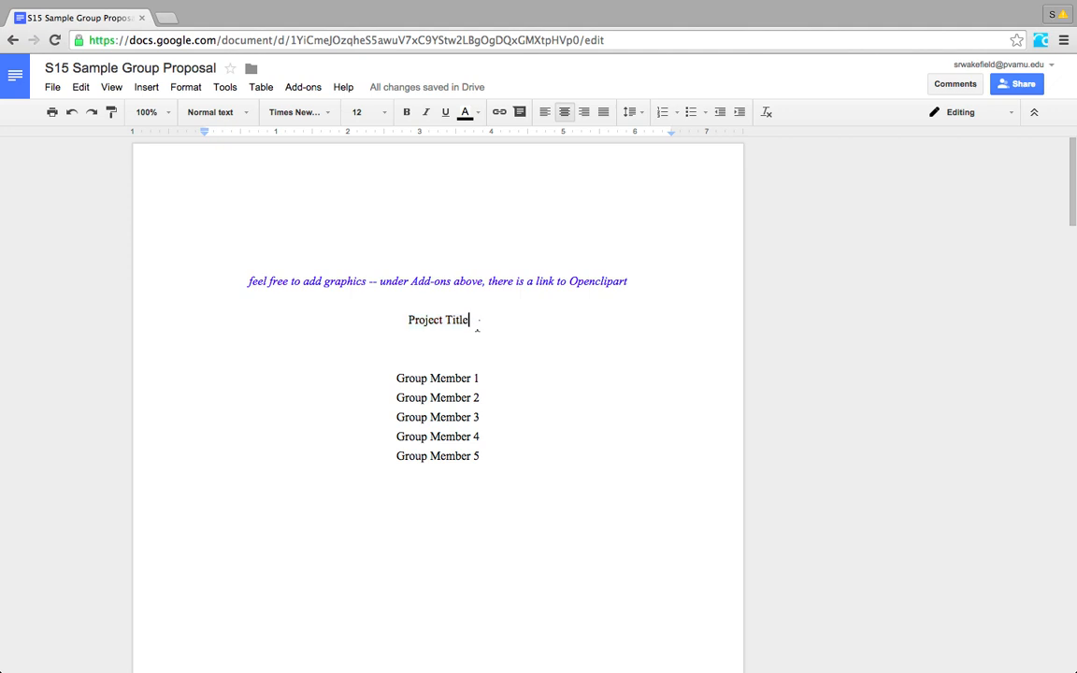
{"action": "key", "text": "BackSpace"}
{"action": "key", "text": "BackSpace"}
{"action": "key", "text": "BackSpace"}
{"action": "key", "text": "BackSpace"}
{"action": "key", "text": "BackSpace"}
{"action": "key", "text": "BackSpace"}
{"action": "key", "text": "BackSpace"}
{"action": "key", "text": "BackSpace"}
{"action": "key", "text": "BackSpace"}
{"action": "key", "text": "BackSpace"}
{"action": "key", "text": "BackSpace"}
{"action": "key", "text": "BackSpace"}
{"action": "key", "text": "BackSpace"}
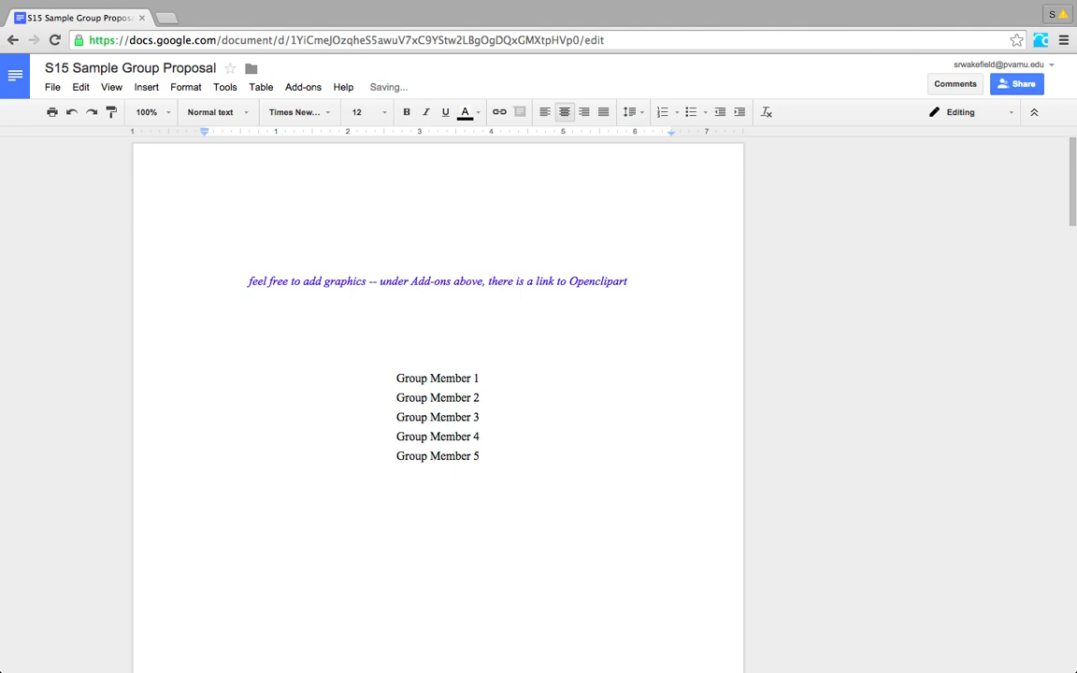
{"action": "type", "text": "A Proposal t"}
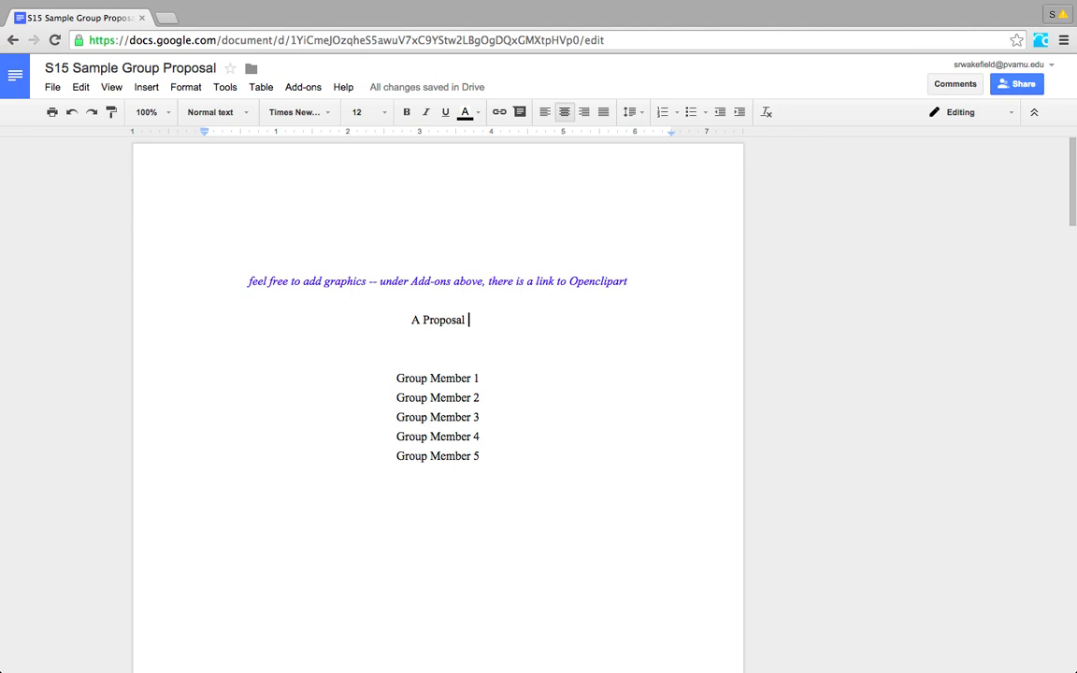
{"action": "type", "text": "o Change the Student Fee Structure"}
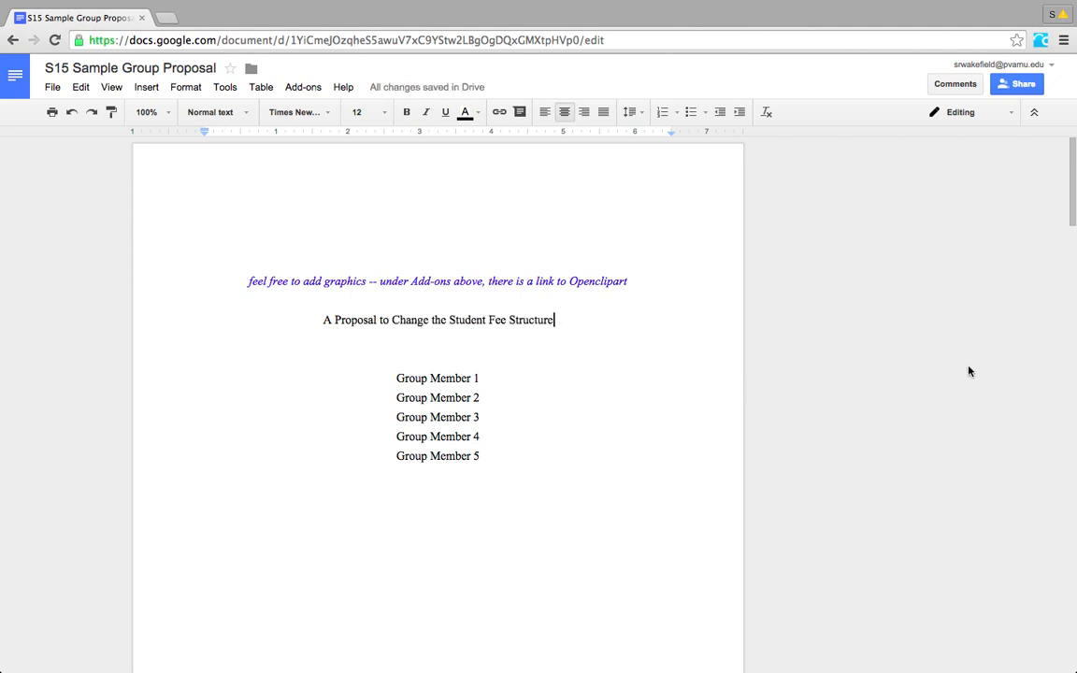
Read through the blue instructions in the proposal's Summary and Proposed Program sections, including the note on sample subheadings
{"action": "left_click_drag", "start_coordinate": [1072, 187], "coordinate": [1060, 327]}
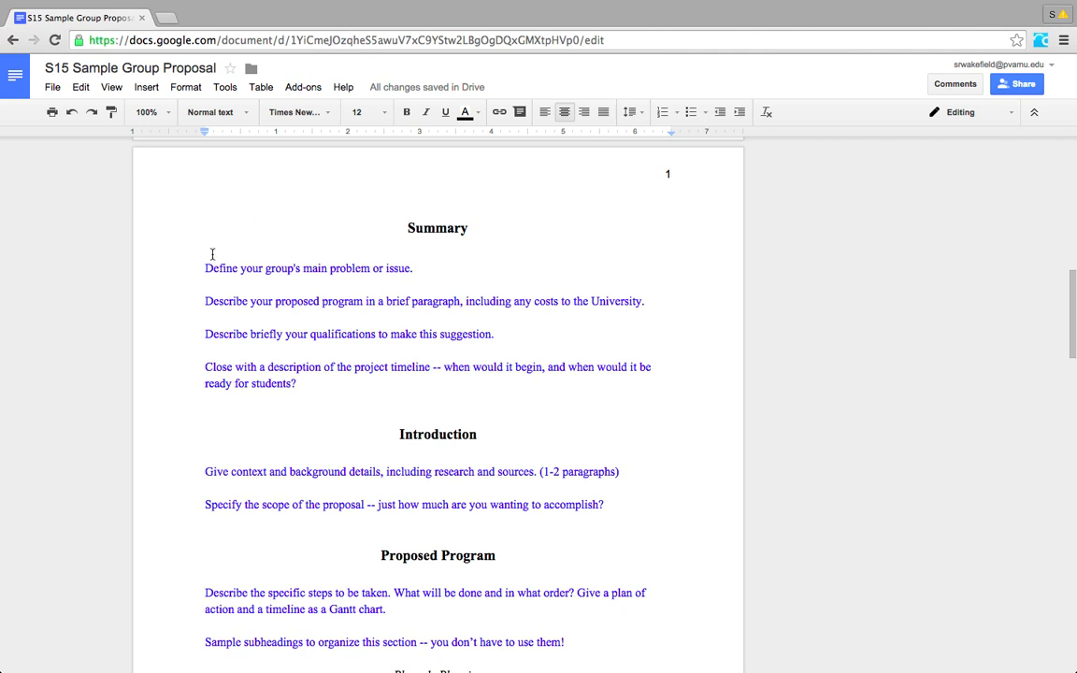
{"action": "left_click_drag", "start_coordinate": [203, 268], "coordinate": [330, 386]}
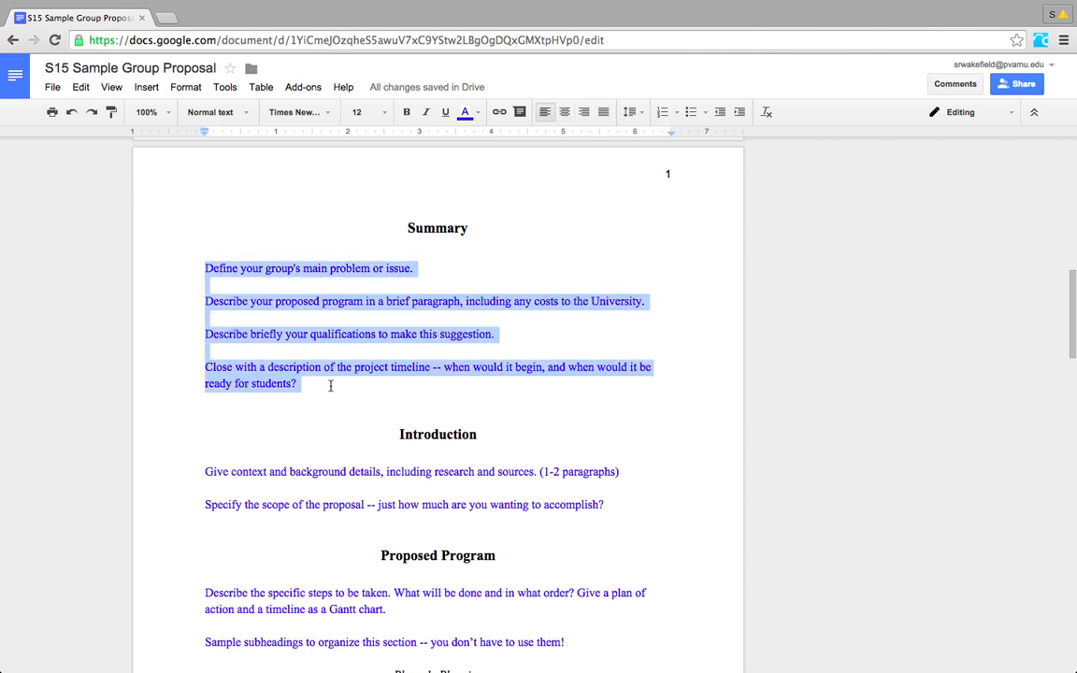
{"action": "left_click", "coordinate": [327, 388]}
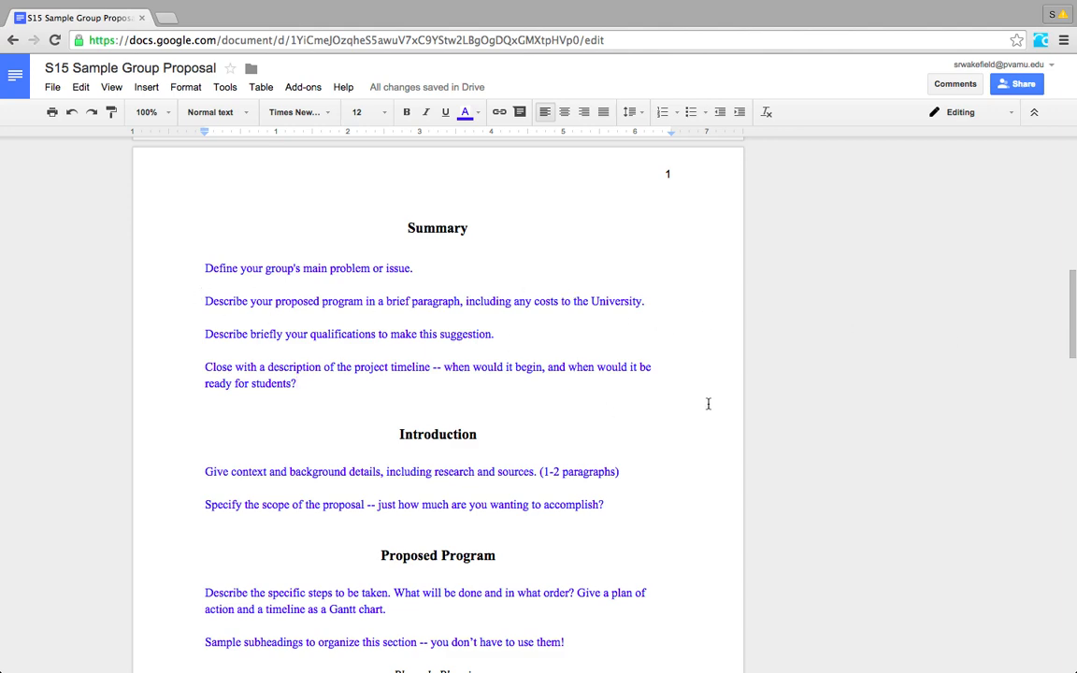
{"action": "left_click_drag", "start_coordinate": [1071, 312], "coordinate": [1066, 392]}
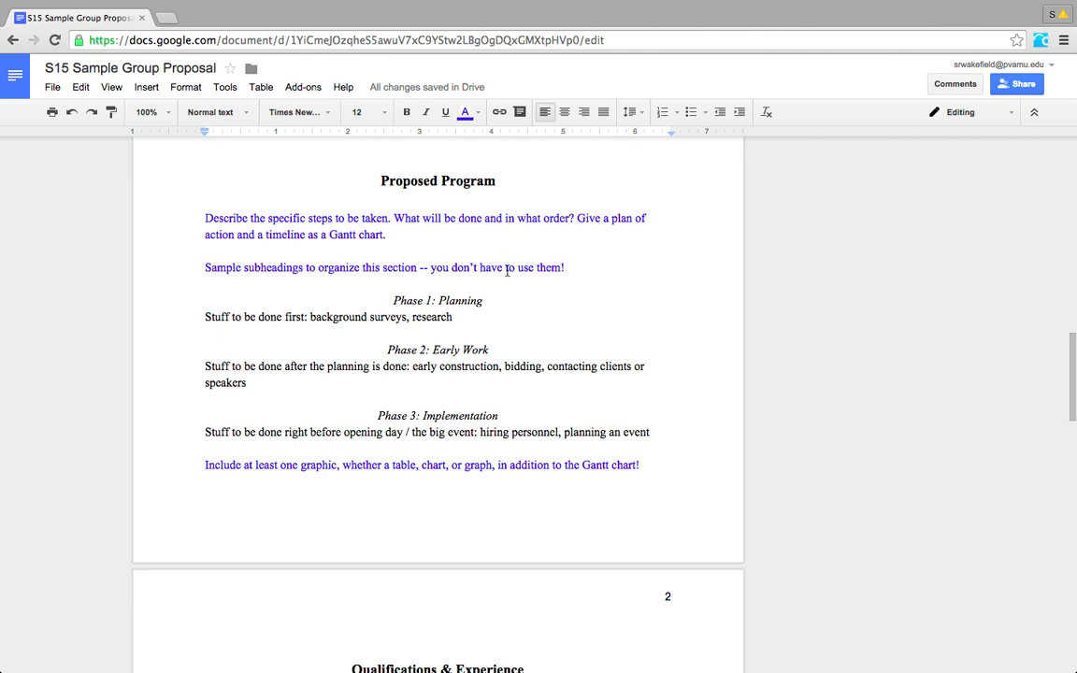
{"action": "left_click_drag", "start_coordinate": [567, 268], "coordinate": [144, 268]}
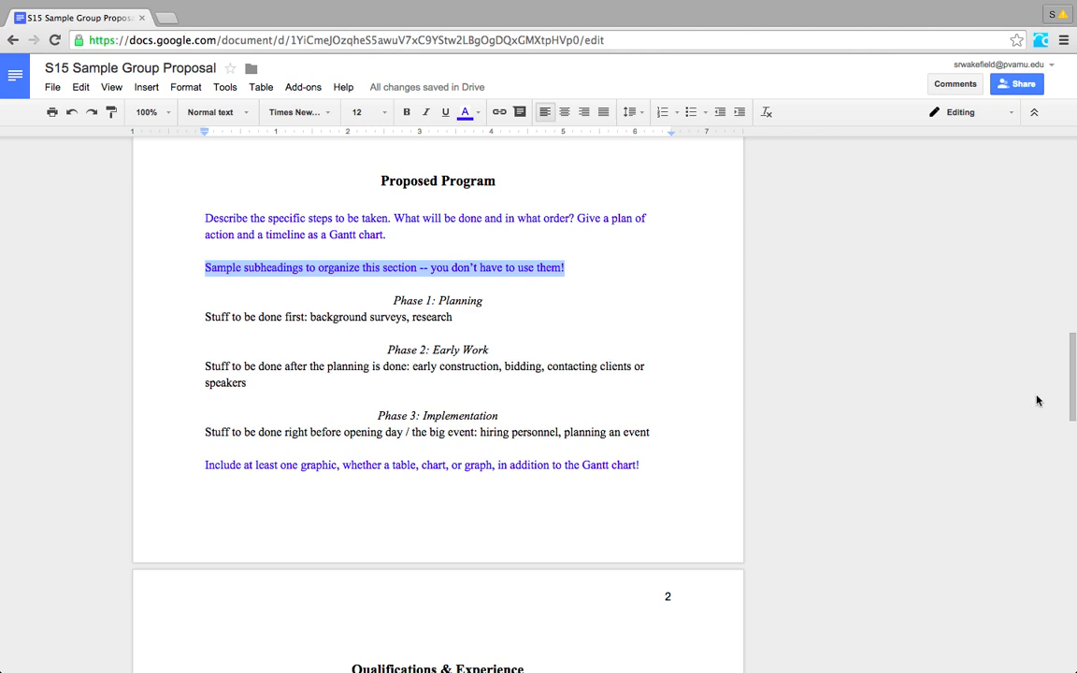
{"action": "left_click_drag", "start_coordinate": [1073, 376], "coordinate": [1072, 436]}
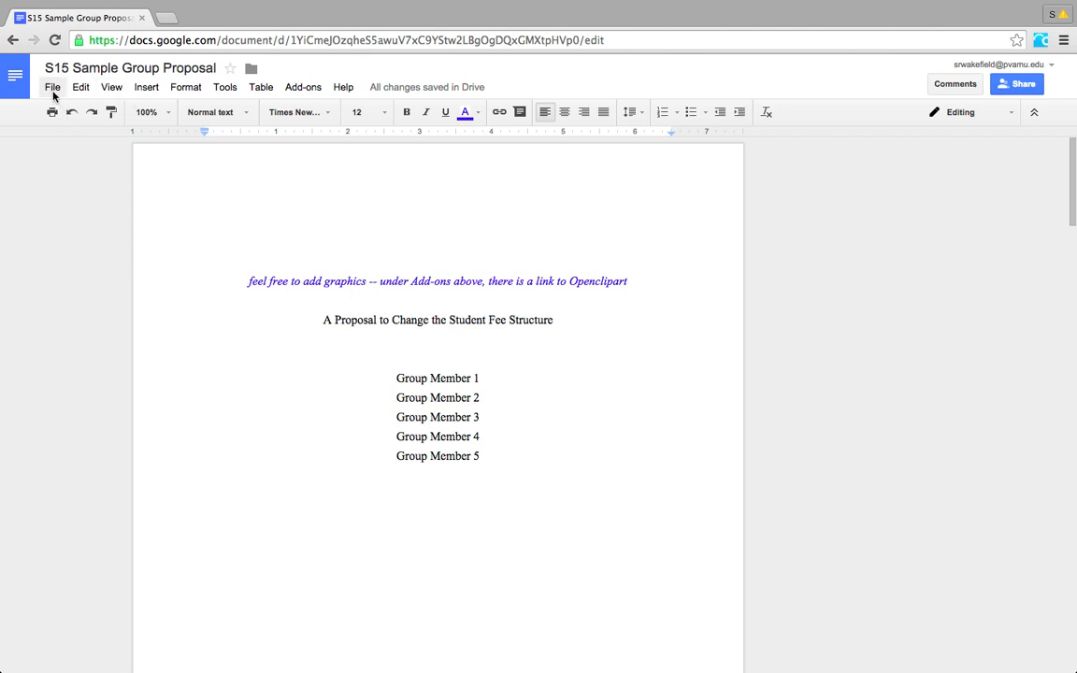
Examine the document's file handling, find-and-replace, insertion, text formatting and writing tool commands
{"action": "left_click", "coordinate": [53, 88]}
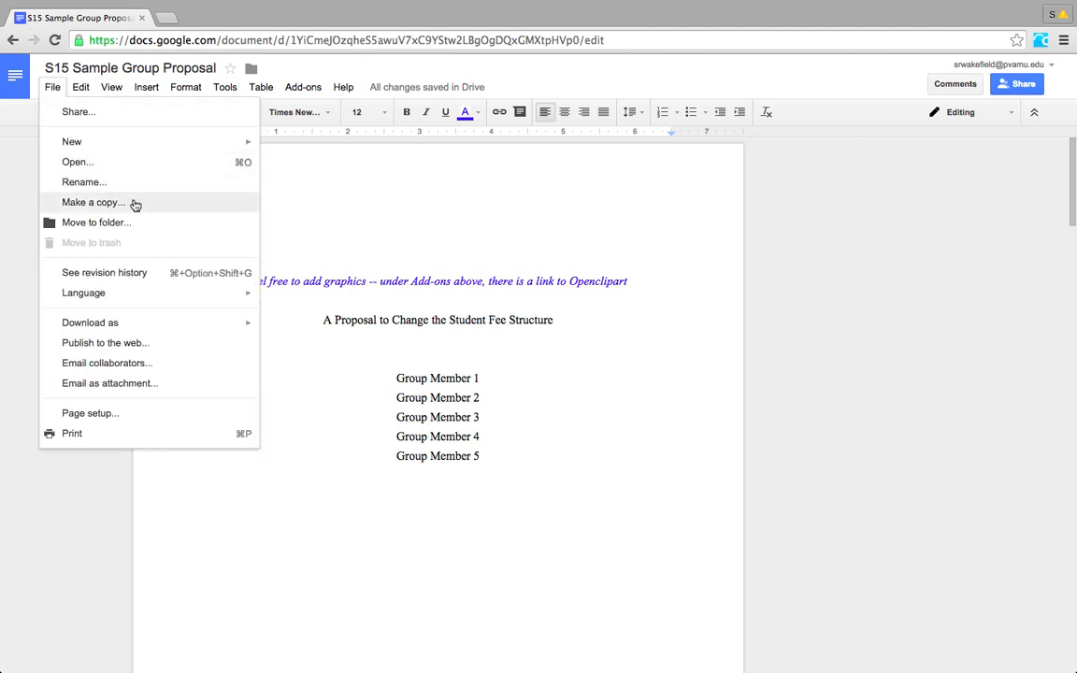
{"action": "mouse_move", "coordinate": [160, 326]}
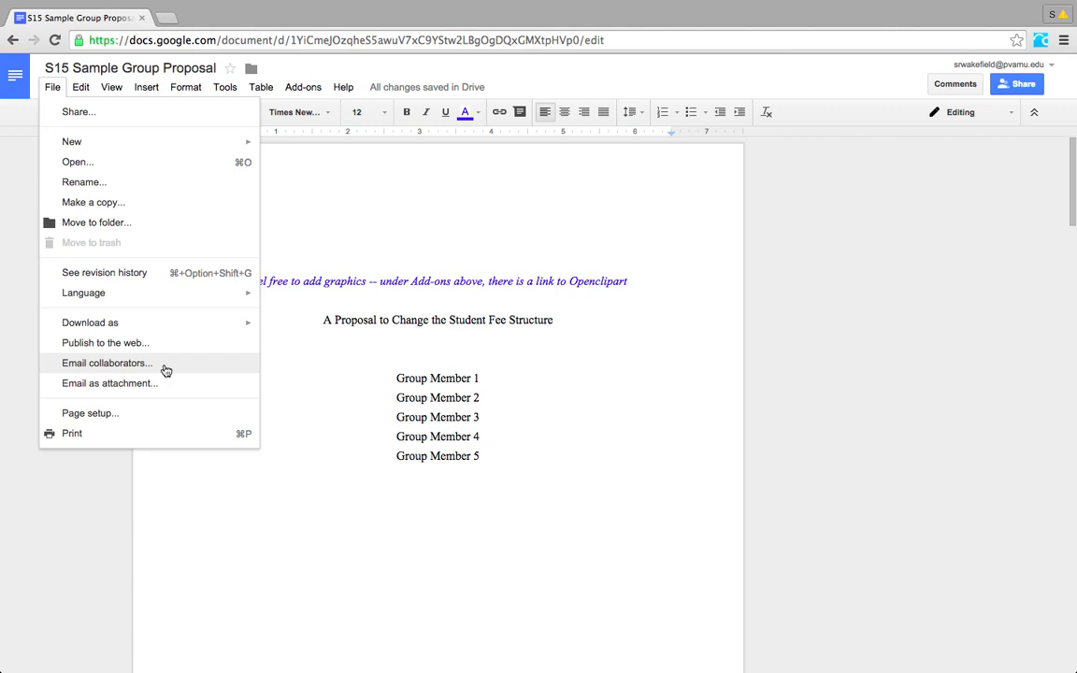
{"action": "left_click", "coordinate": [82, 87]}
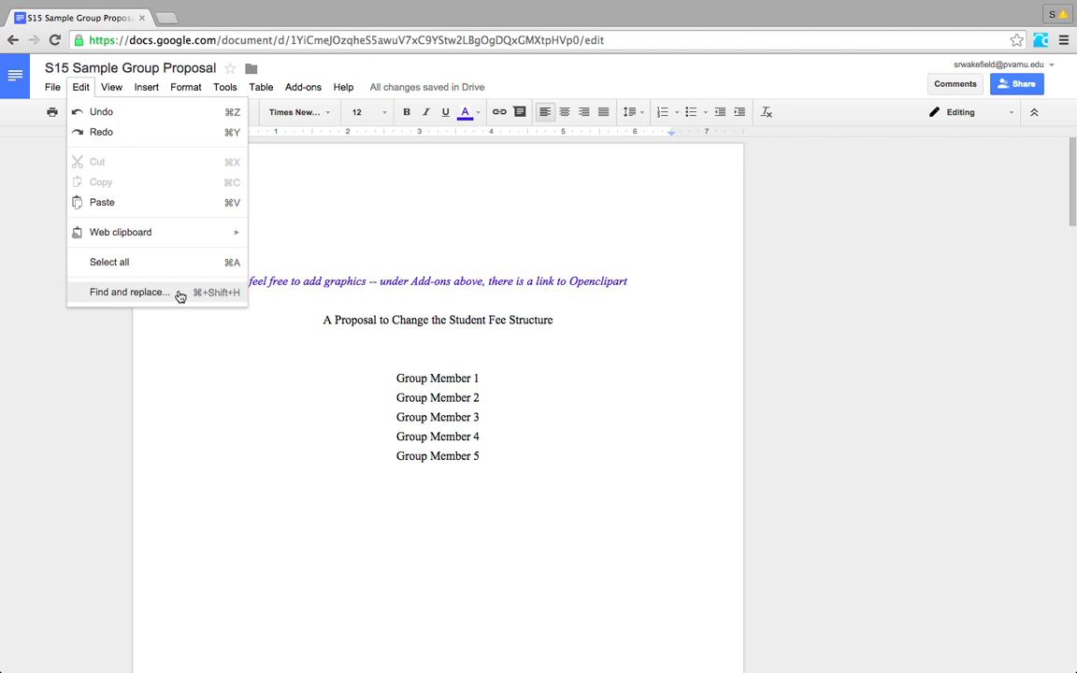
{"action": "mouse_move", "coordinate": [150, 90]}
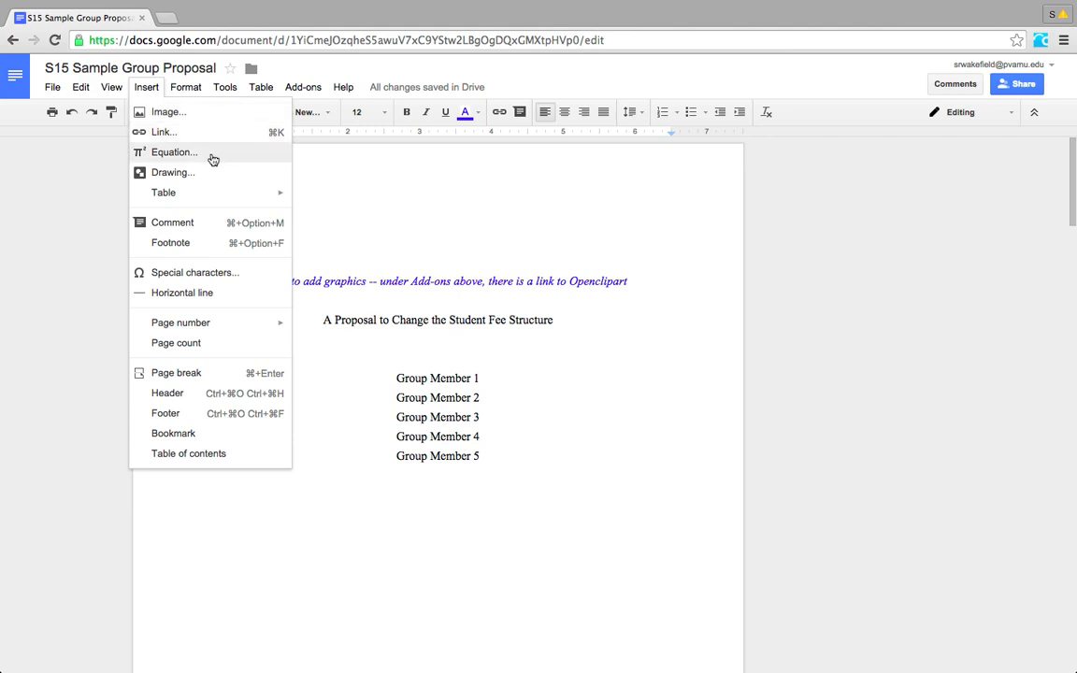
{"action": "mouse_move", "coordinate": [280, 194]}
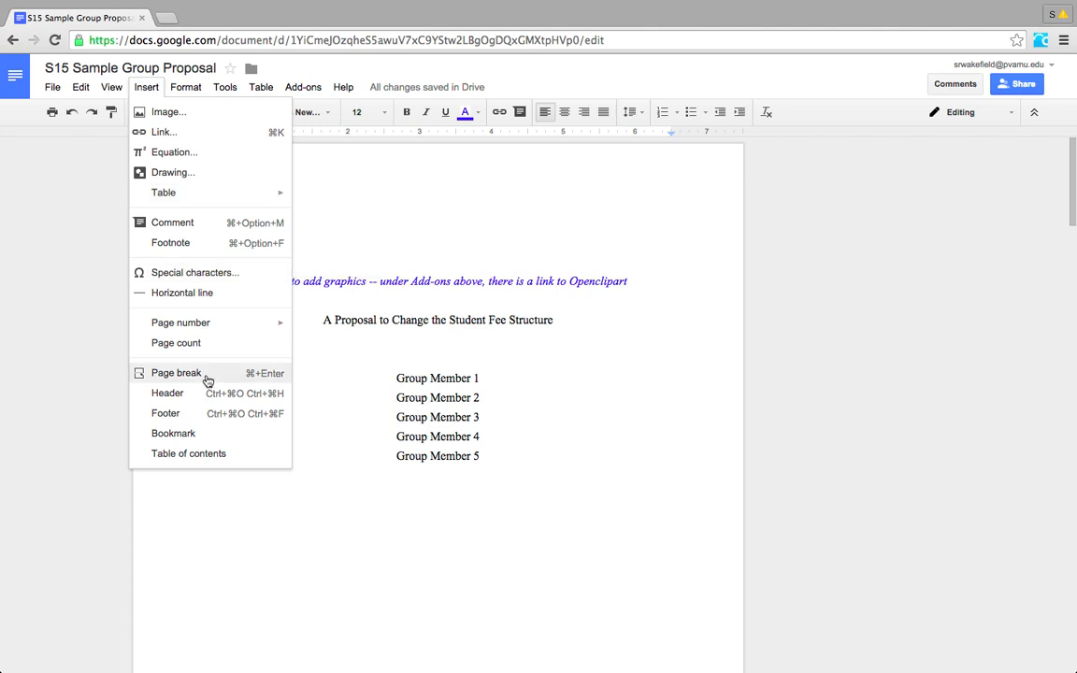
{"action": "mouse_move", "coordinate": [192, 87]}
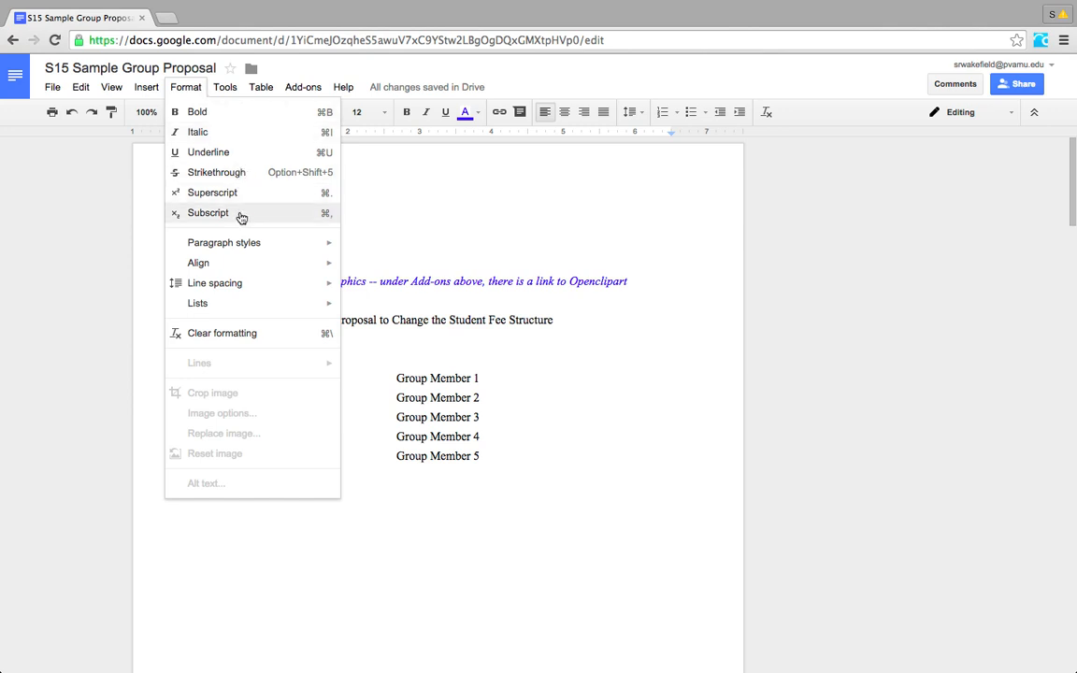
{"action": "mouse_move", "coordinate": [240, 87]}
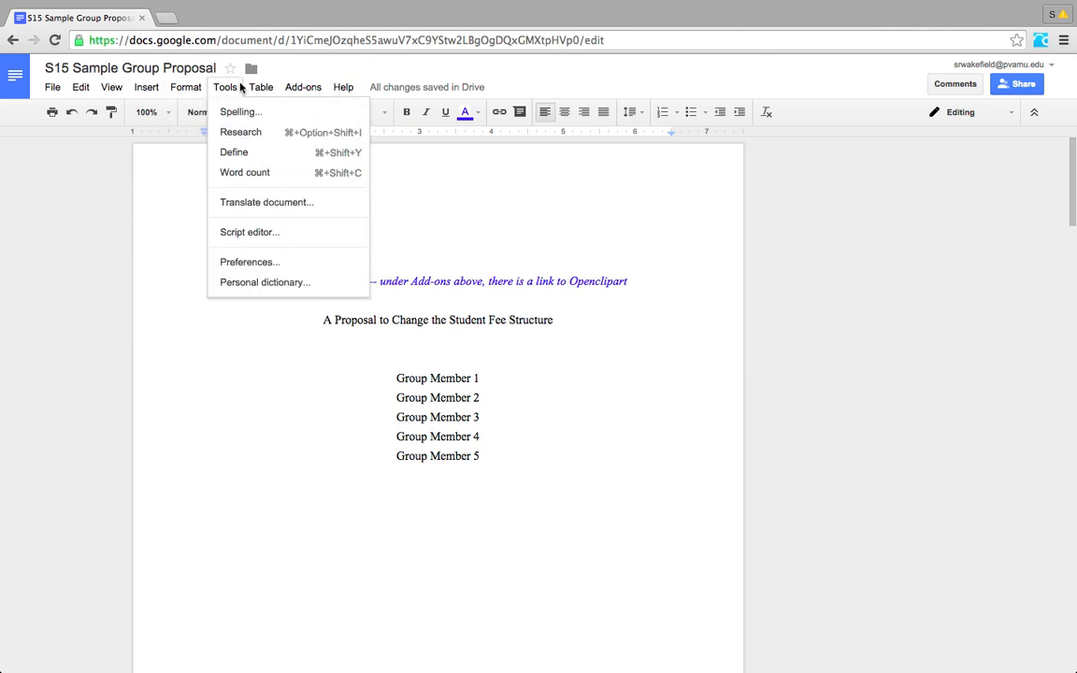
Search the Research tool for "APA in-text citation" and close it after viewing the web results
{"action": "left_click", "coordinate": [273, 133]}
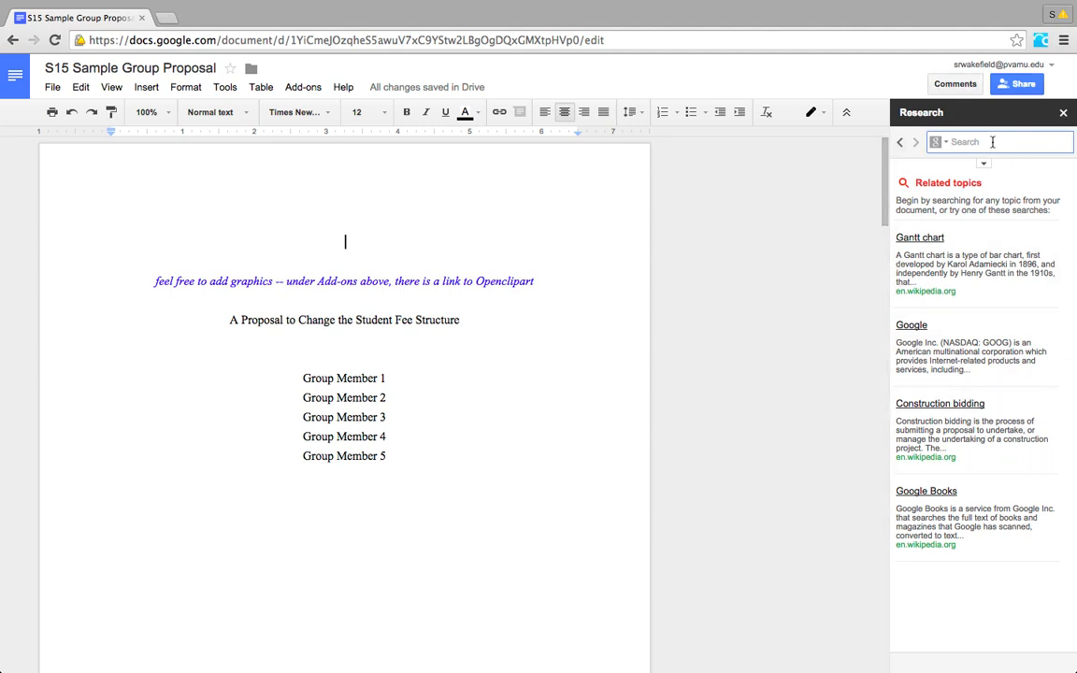
{"action": "type", "text": "APA in-text citation"}
{"action": "key", "text": "Return"}
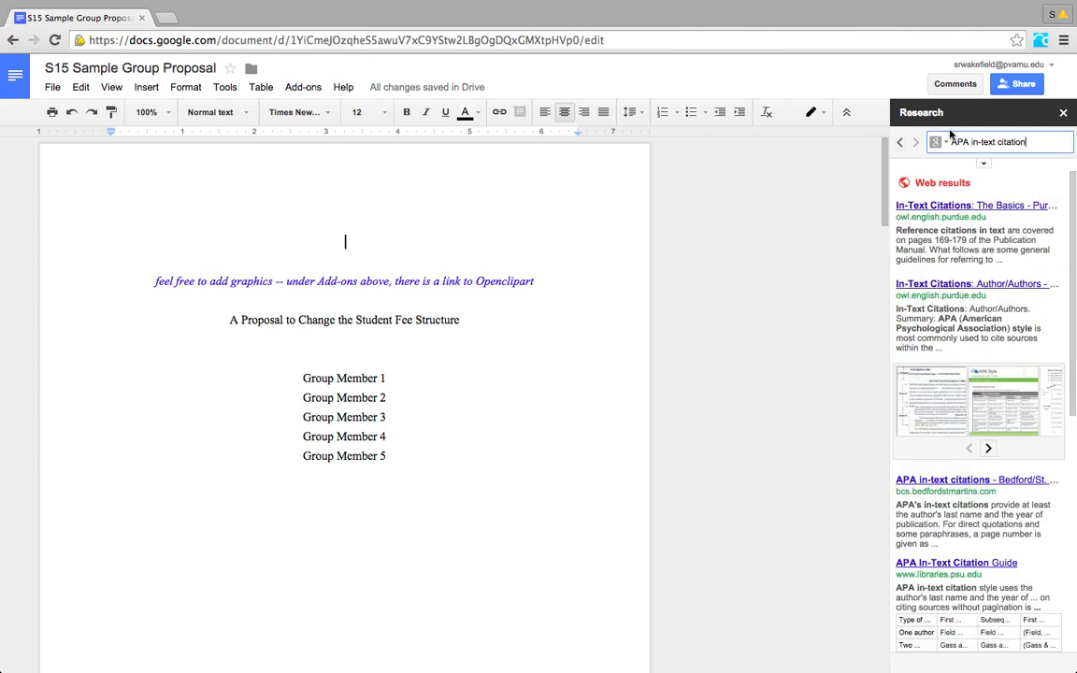
{"action": "triple_click", "coordinate": [1025, 140]}
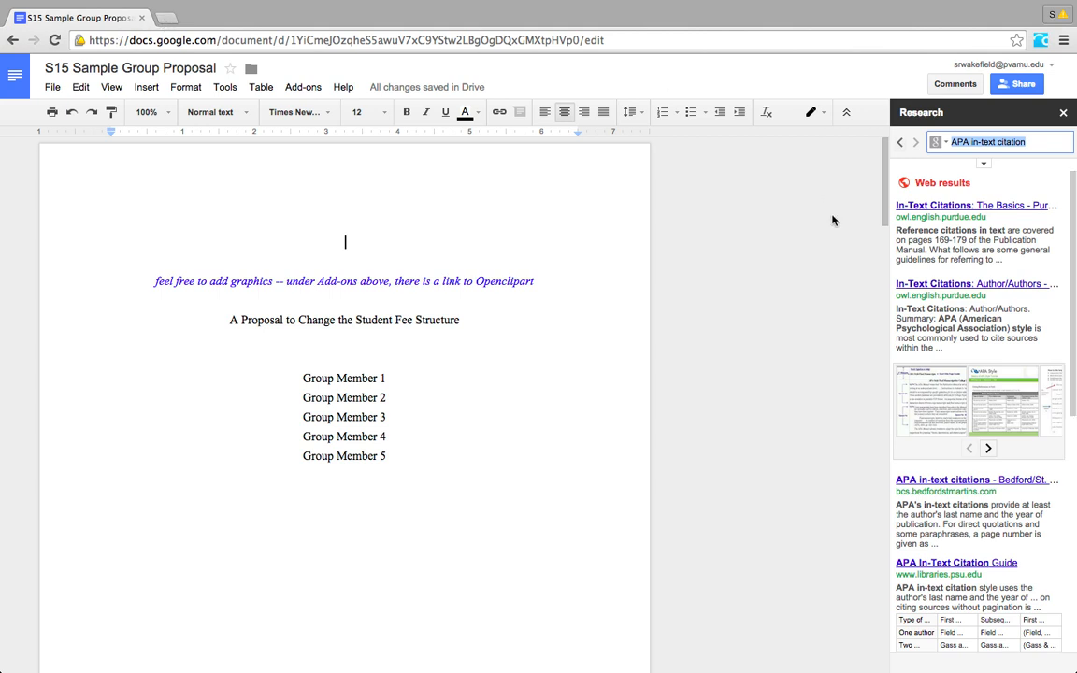
{"action": "left_click", "coordinate": [1063, 116]}
Insert a Gantt chart image on a new line below the Phase 2: Early Work description in the Proposed Program section
{"action": "left_click_drag", "start_coordinate": [1075, 187], "coordinate": [1074, 371]}
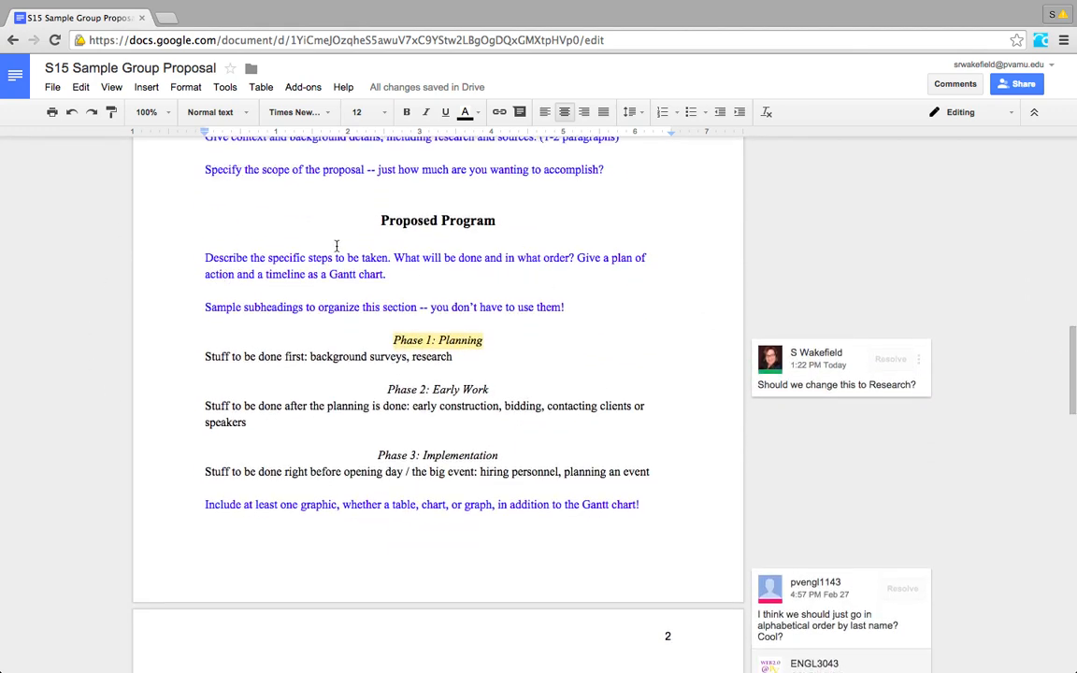
{"action": "left_click", "coordinate": [394, 277]}
{"action": "left_click_drag", "start_coordinate": [394, 277], "coordinate": [259, 275]}
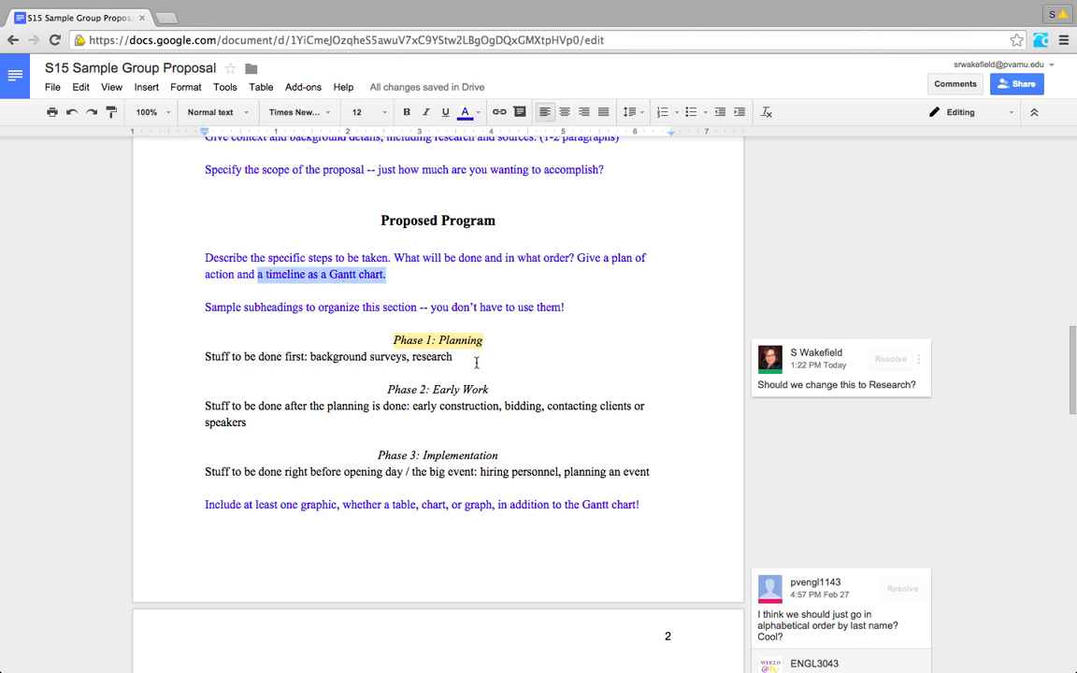
{"action": "left_click", "coordinate": [245, 423]}
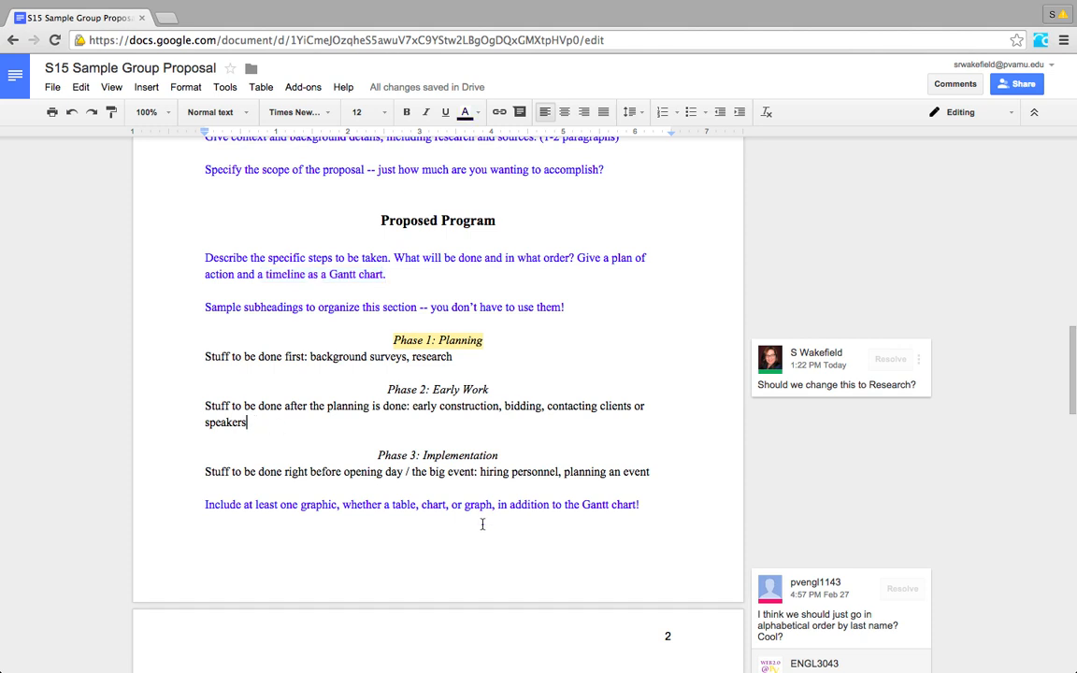
{"action": "key", "text": "Return"}
{"action": "key", "text": "Return"}
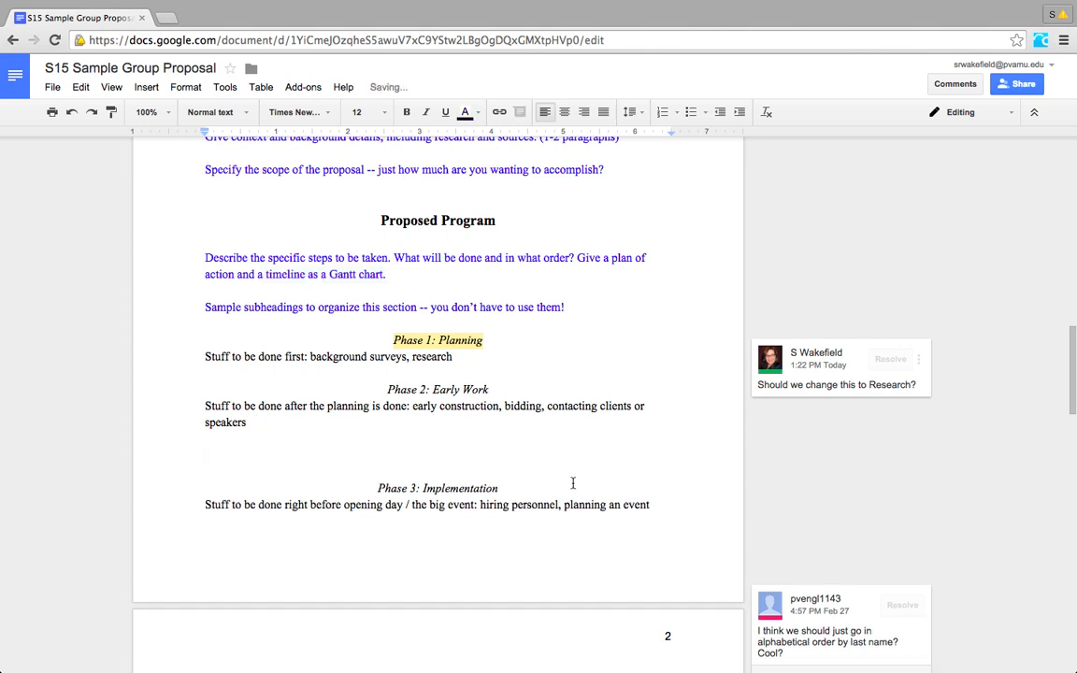
{"action": "left_click", "coordinate": [150, 88]}
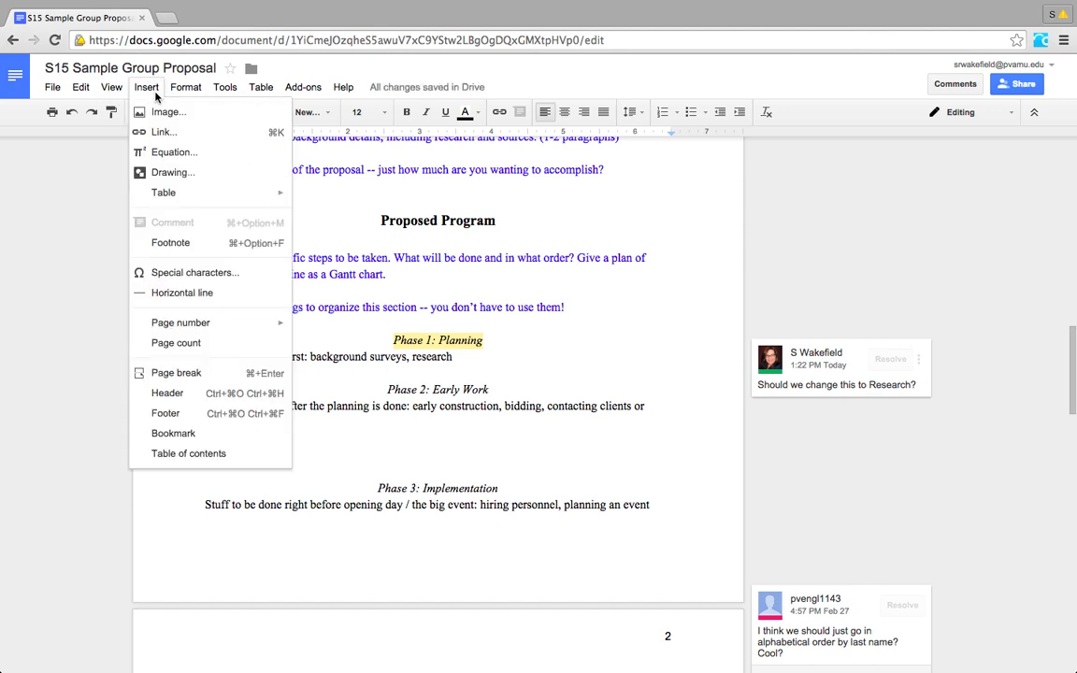
{"action": "left_click", "coordinate": [212, 113]}
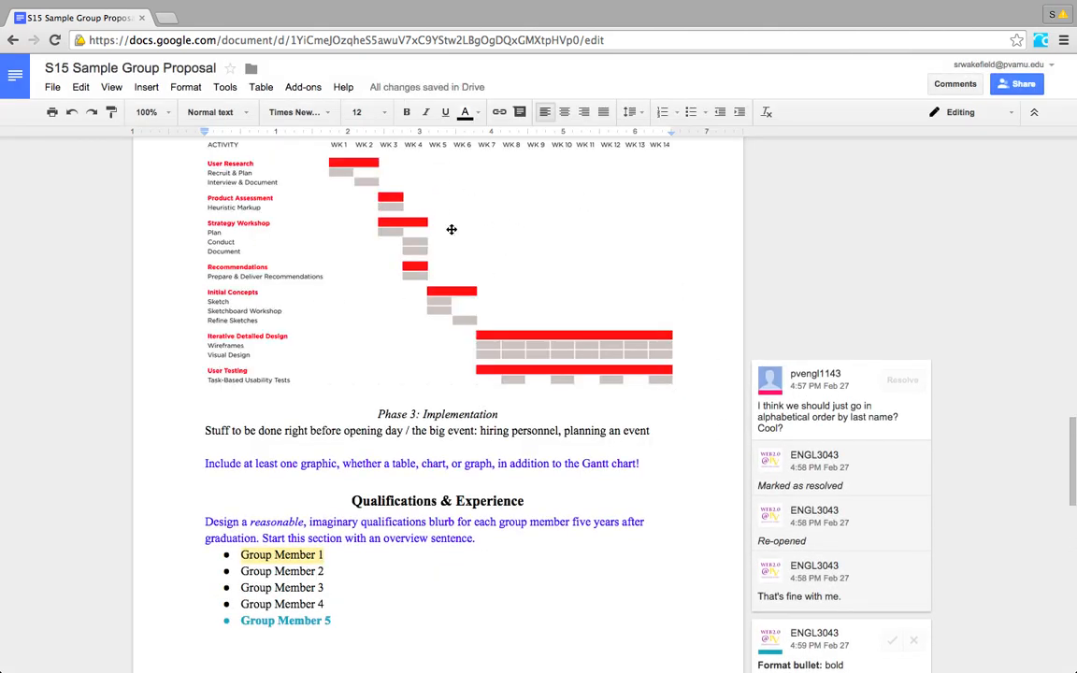
Enlarge the inserted Gantt chart image slightly from its lower corner
{"action": "scroll", "coordinate": [464, 241], "scroll_direction": "up", "scroll_amount": 4}
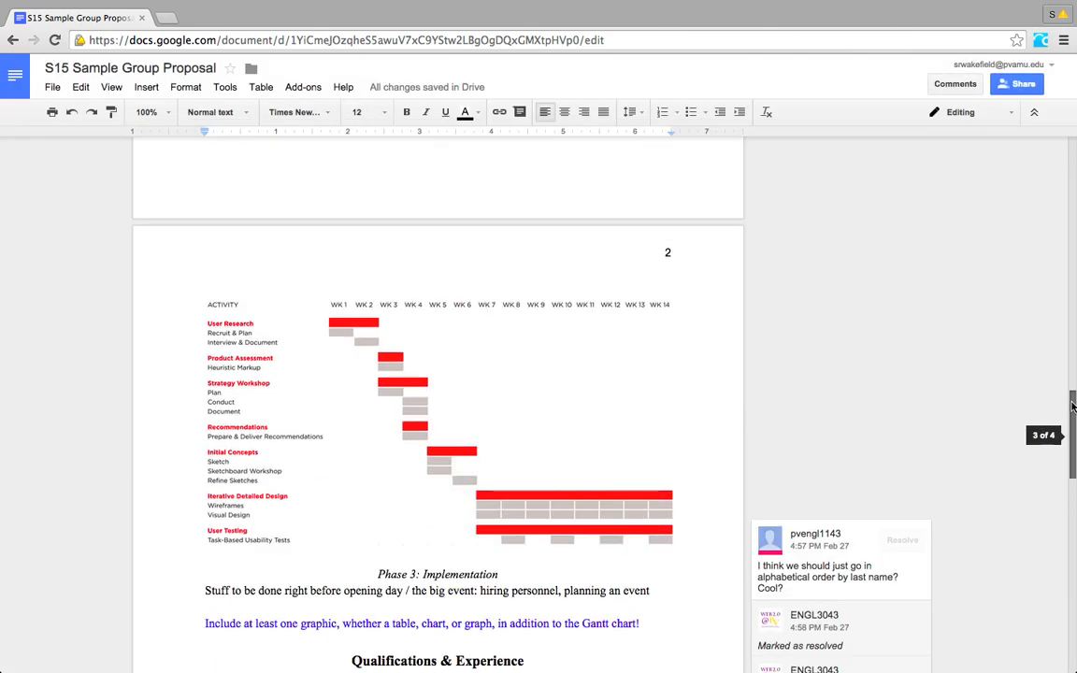
{"action": "left_click", "coordinate": [606, 464]}
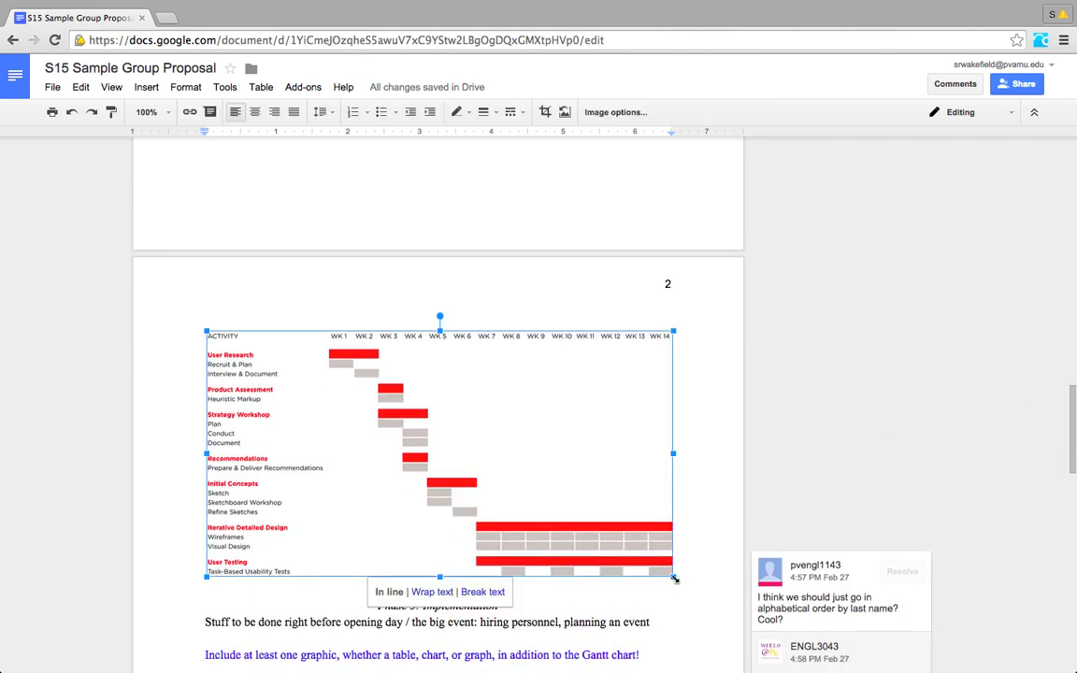
{"action": "left_click_drag", "start_coordinate": [672, 576], "coordinate": [680, 529]}
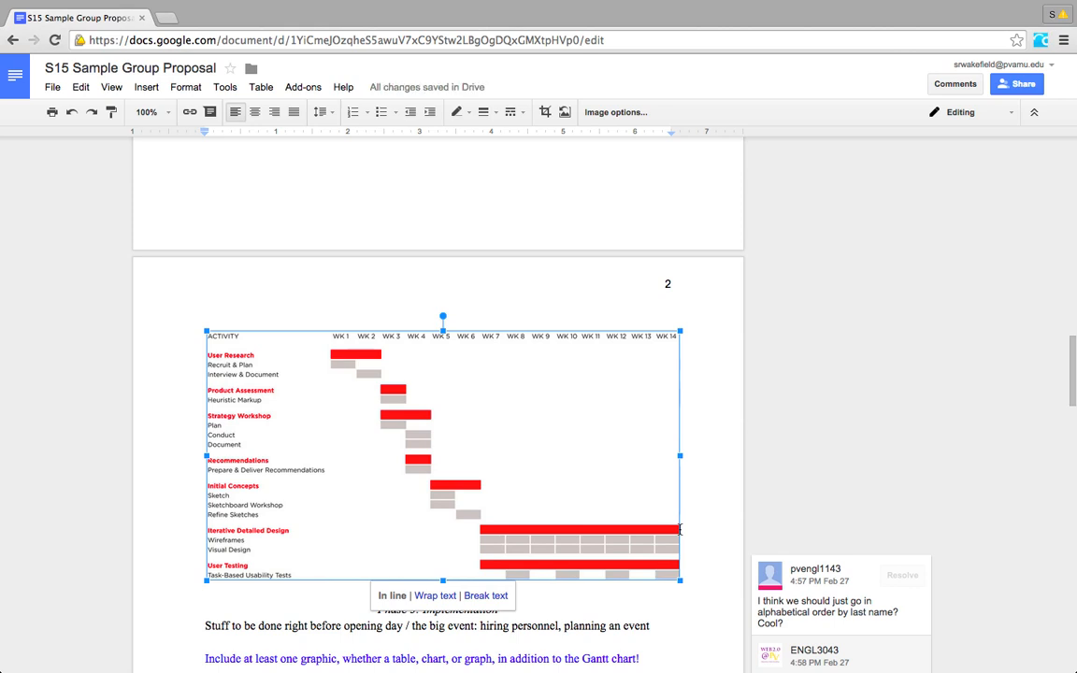
Add the caption "Figure 1." on its own line beneath the Gantt chart
{"action": "left_click", "coordinate": [695, 584]}
{"action": "scroll", "coordinate": [690, 572], "scroll_direction": "down", "scroll_amount": 2}
{"action": "type", "text": "Figure 1"}
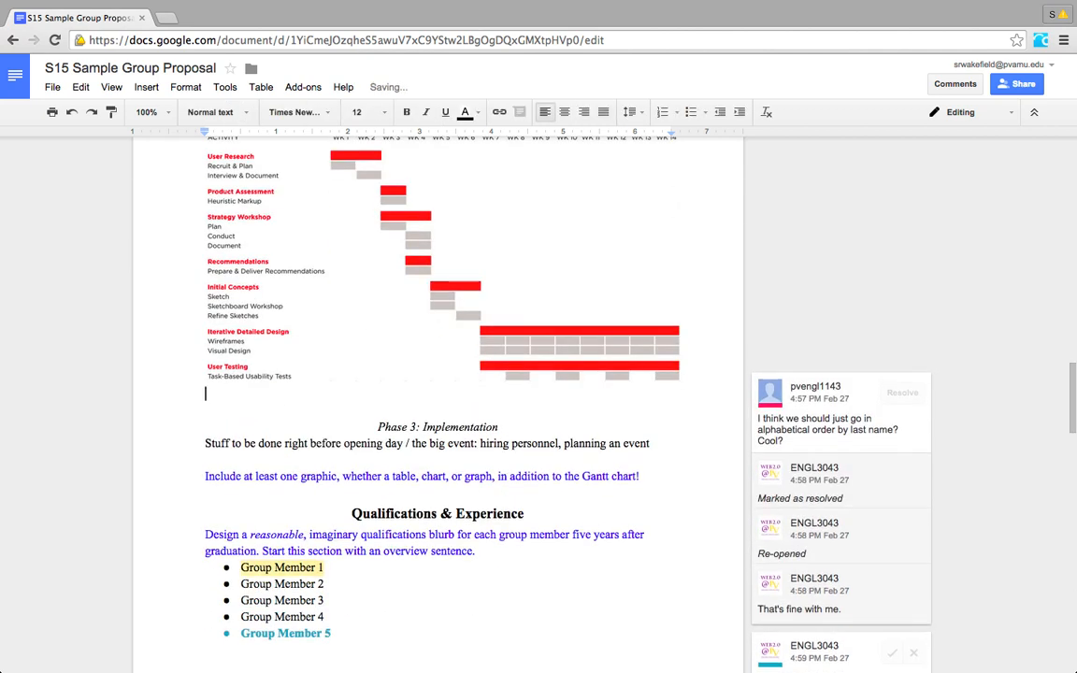
{"action": "type", "text": "."}
Attach the comment "Anyone have a good caption title?" to the "Figure 1." caption
{"action": "left_click_drag", "start_coordinate": [254, 412], "coordinate": [187, 409]}
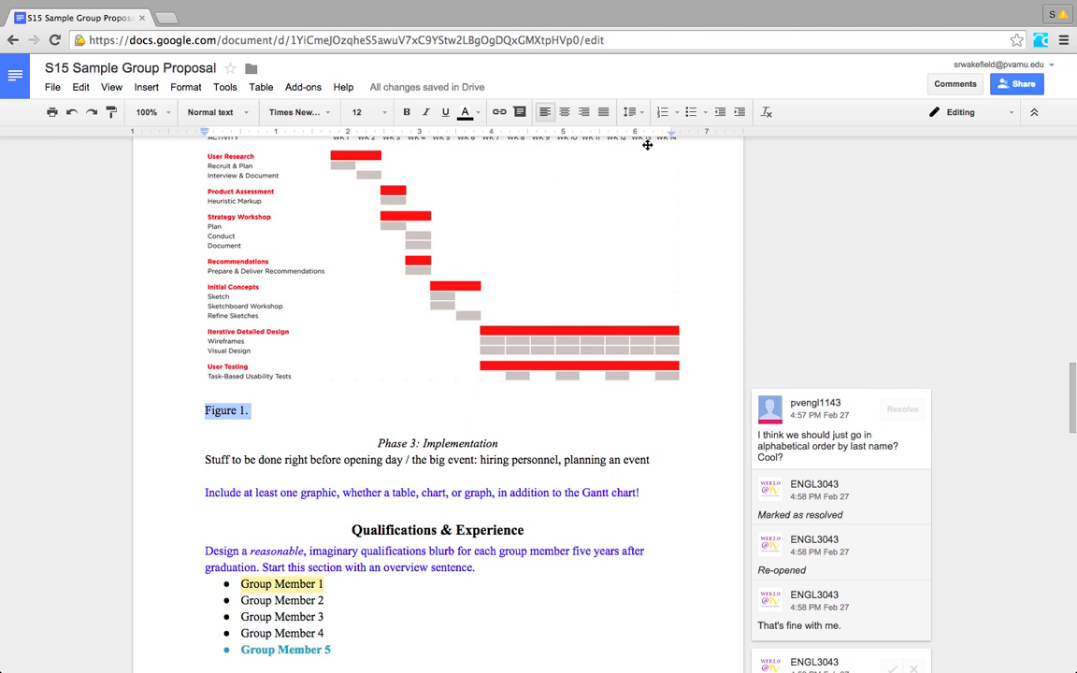
{"action": "left_click", "coordinate": [519, 112]}
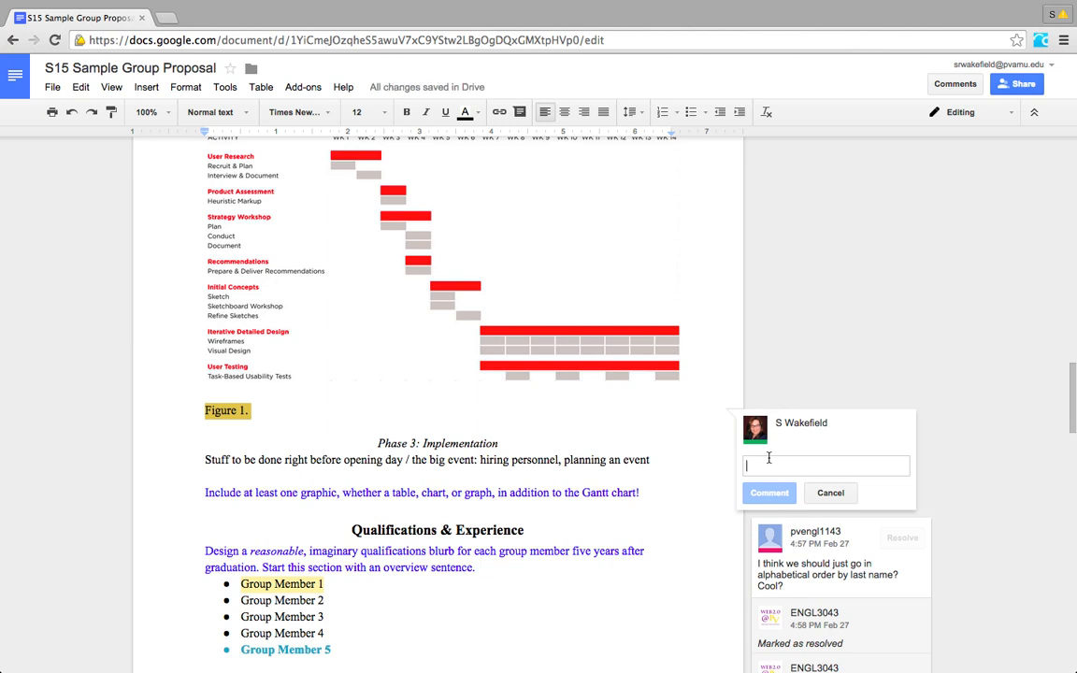
{"action": "type", "text": "Anyone have a good caption title?"}
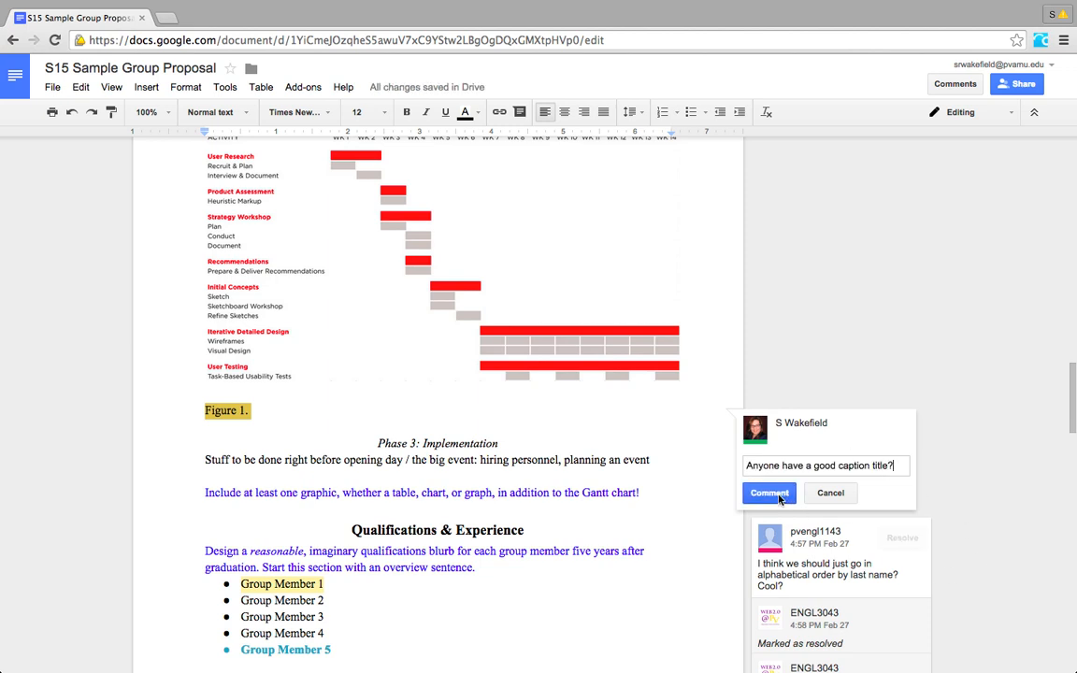
{"action": "left_click", "coordinate": [779, 498]}
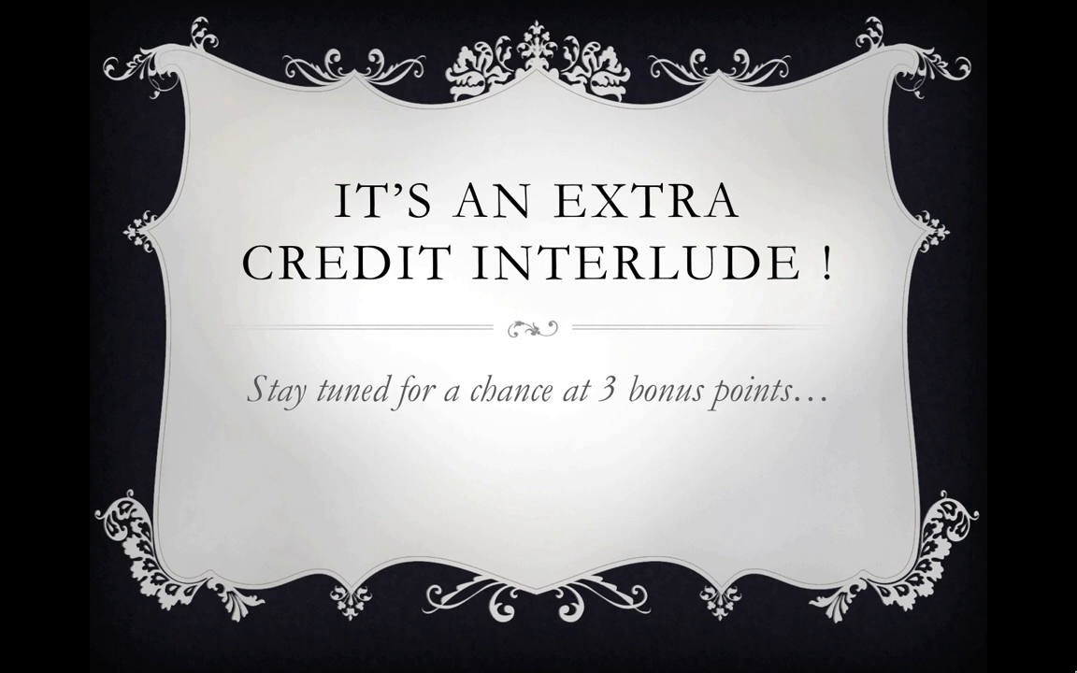
{"action": "key", "text": "Right"}
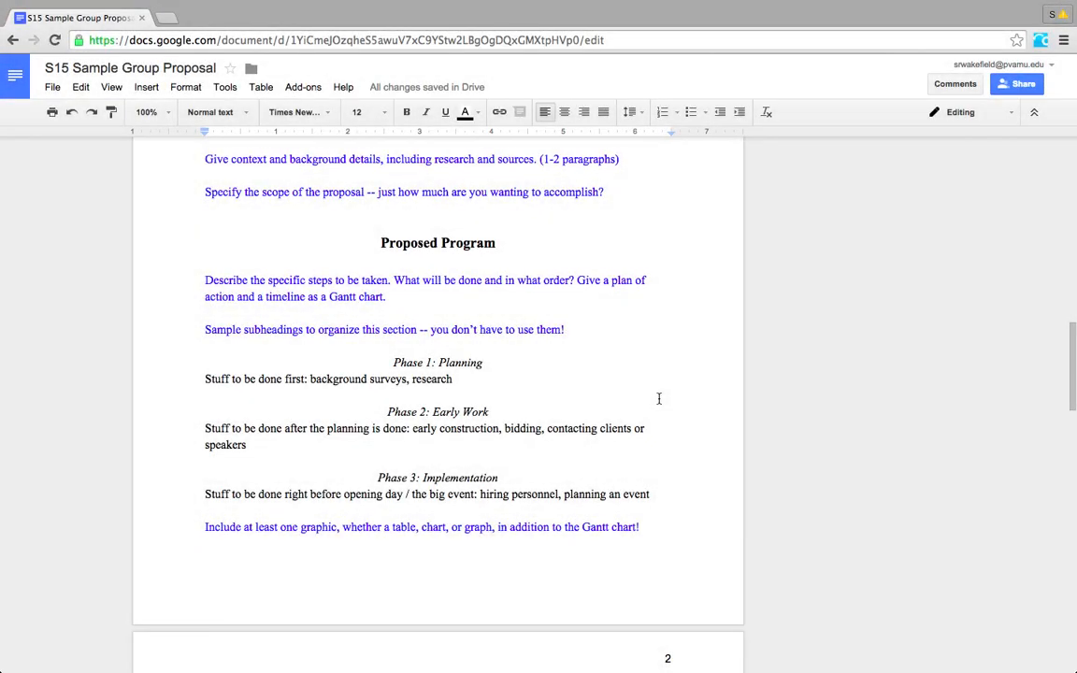
Attach the comment "Should we change this to Research?" to the "Phase 1: Planning" subheading
{"action": "left_click", "coordinate": [500, 250]}
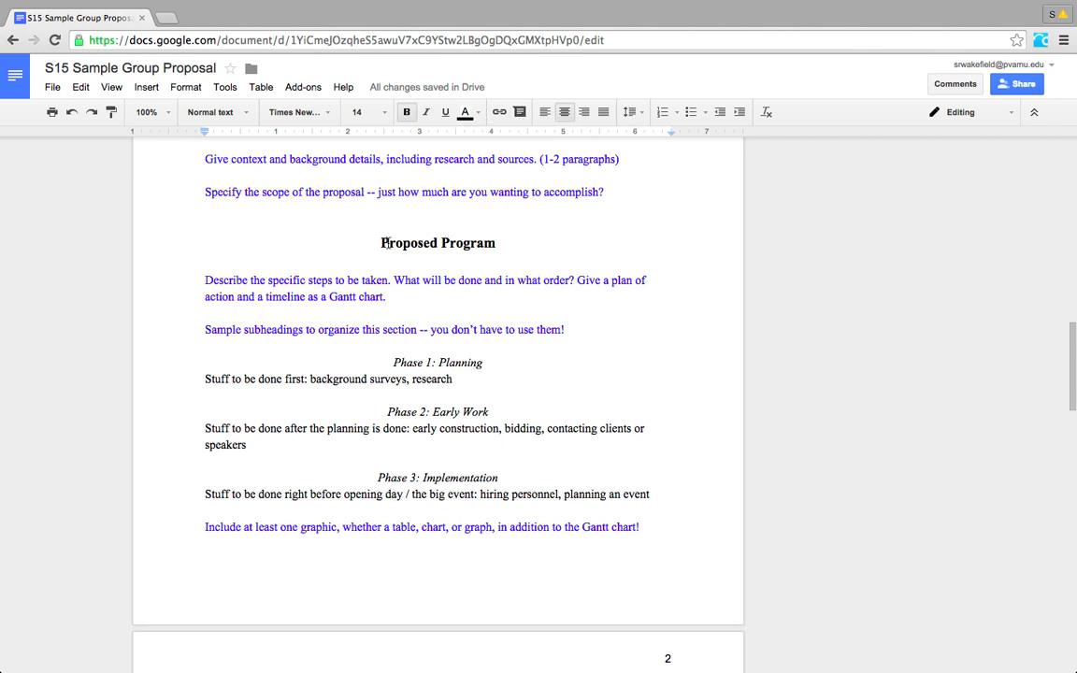
{"action": "left_click_drag", "start_coordinate": [392, 364], "coordinate": [485, 362]}
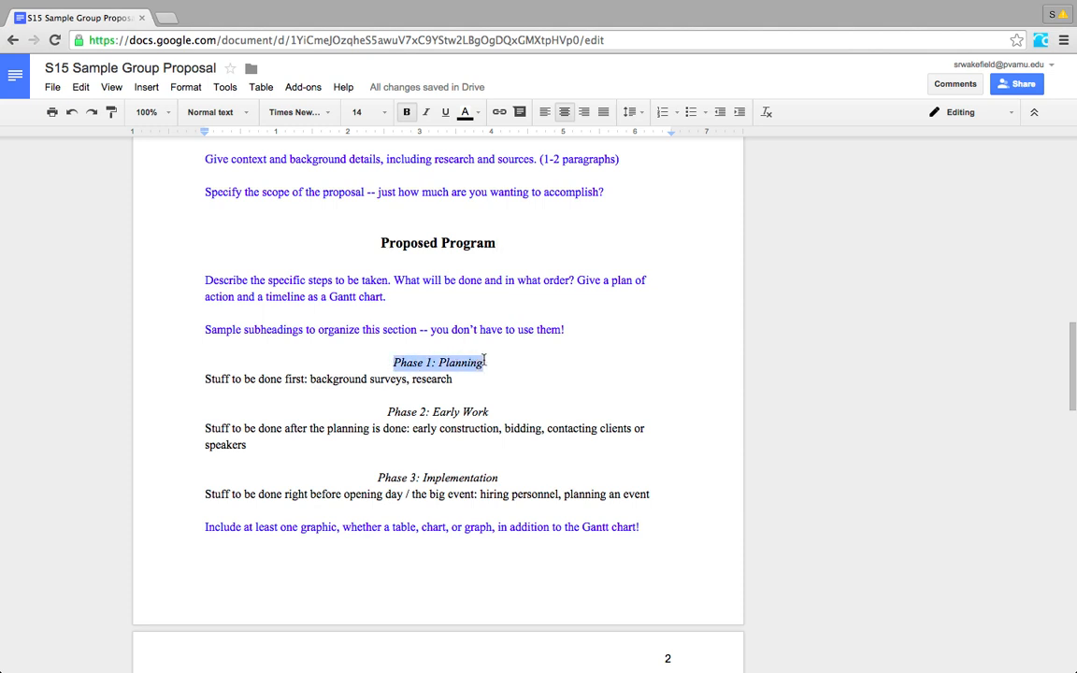
{"action": "left_click", "coordinate": [519, 113]}
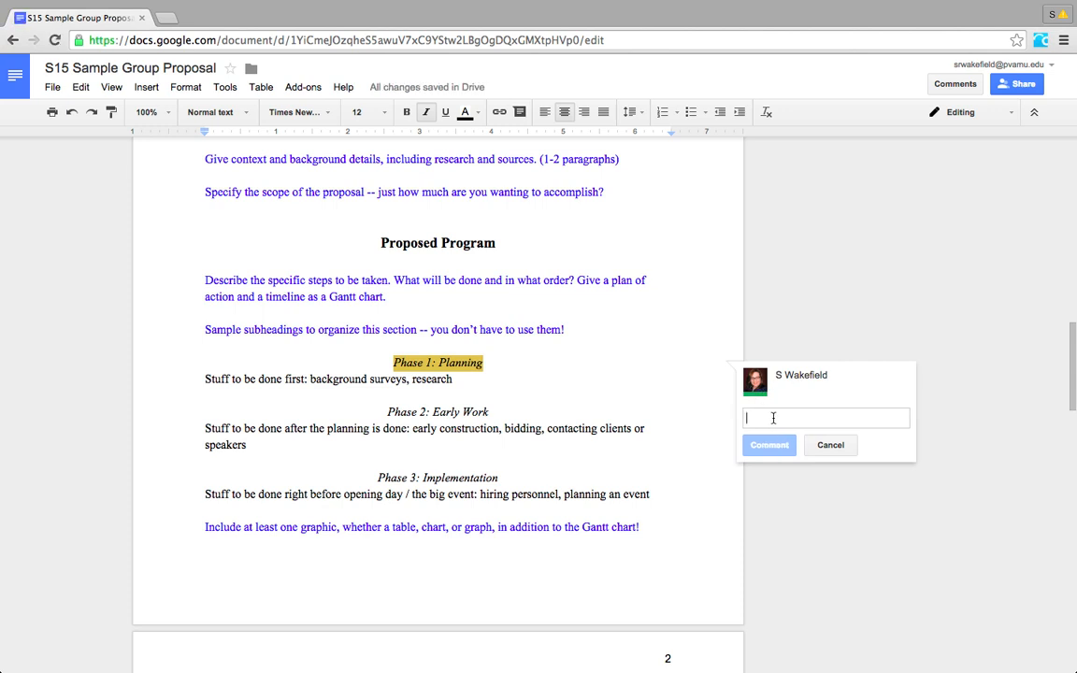
{"action": "type", "text": "Sho"}
{"action": "key", "text": "BackSpace"}
{"action": "key", "text": "BackSpace"}
{"action": "key", "text": "BackSpace"}
{"action": "type", "text": "Should we change this to Reea"}
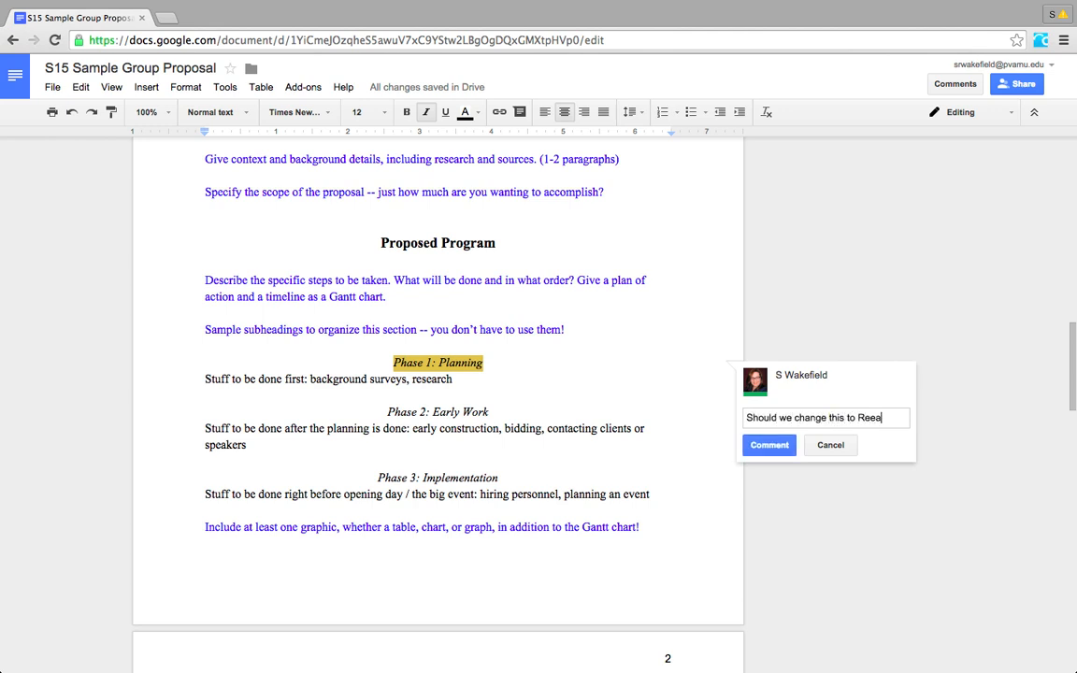
{"action": "key", "text": "BackSpace"}
{"action": "key", "text": "BackSpace"}
{"action": "type", "text": "search?"}
{"action": "left_click", "coordinate": [771, 446]}
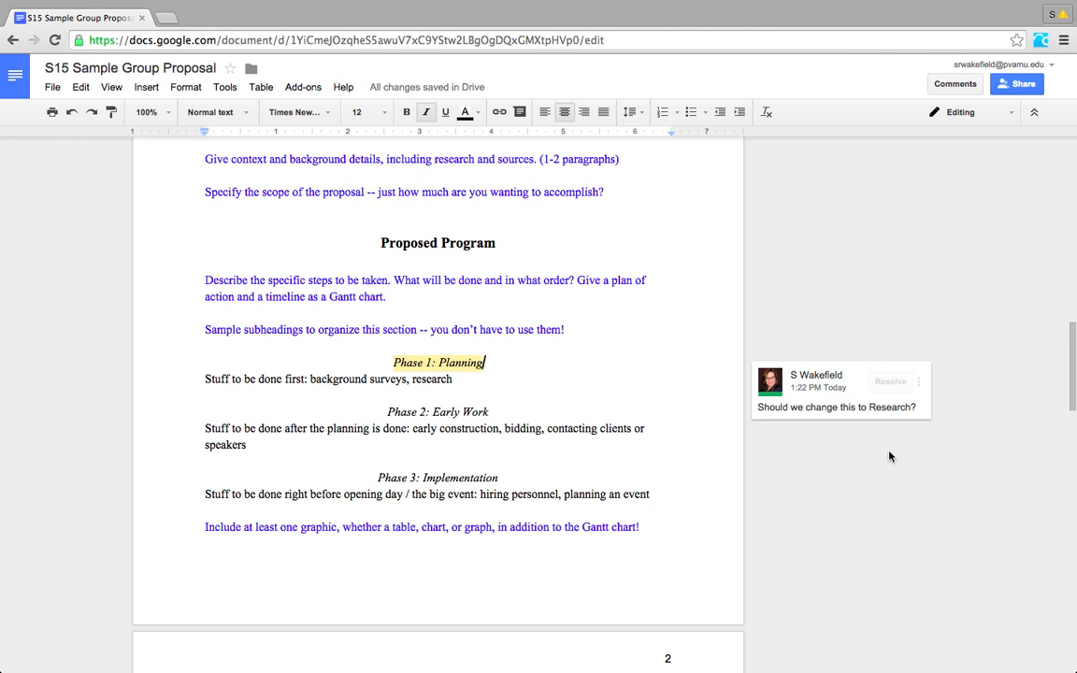
Reply "Sounds good to go bold, but not a different color?" to the suggestion that makes the Group Member 5 bullet bold
{"action": "scroll", "coordinate": [1050, 456], "scroll_direction": "up", "scroll_amount": 1}
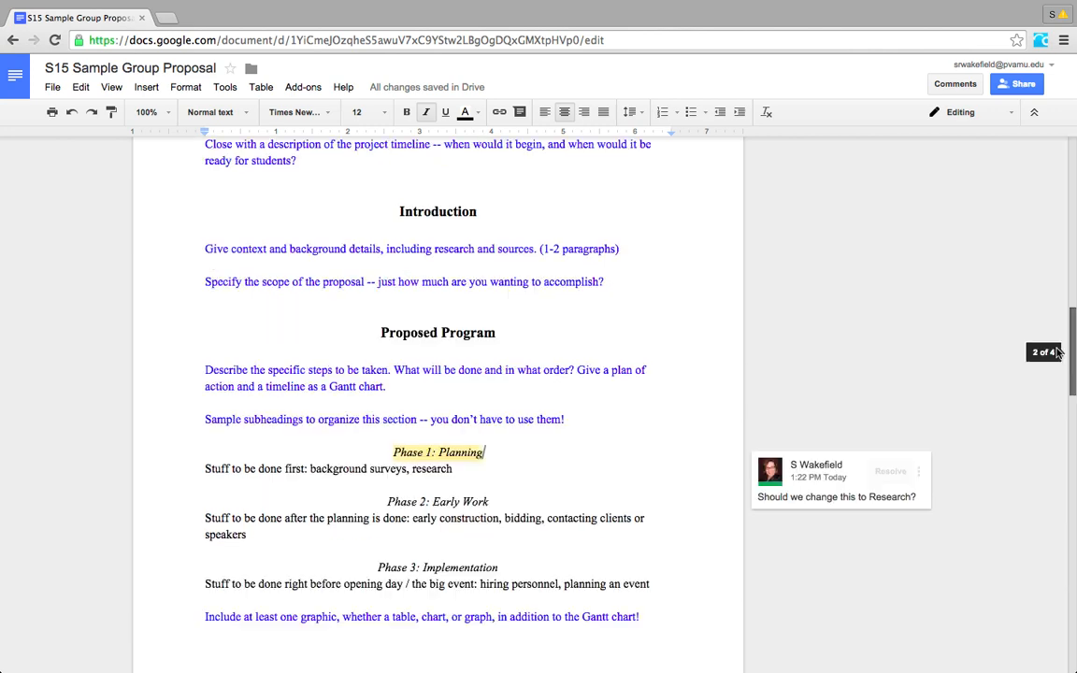
{"action": "scroll", "coordinate": [1050, 456], "scroll_direction": "down", "scroll_amount": 6}
{"action": "scroll", "coordinate": [1050, 457], "scroll_direction": "up", "scroll_amount": 2}
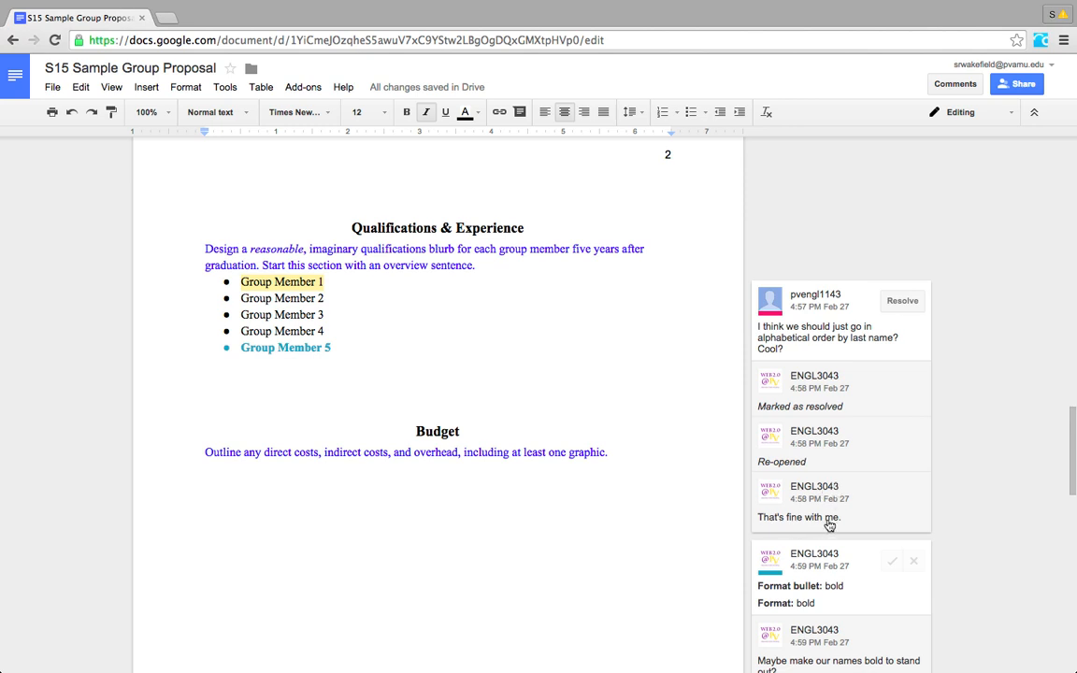
{"action": "left_click_drag", "start_coordinate": [1075, 427], "coordinate": [1074, 464]}
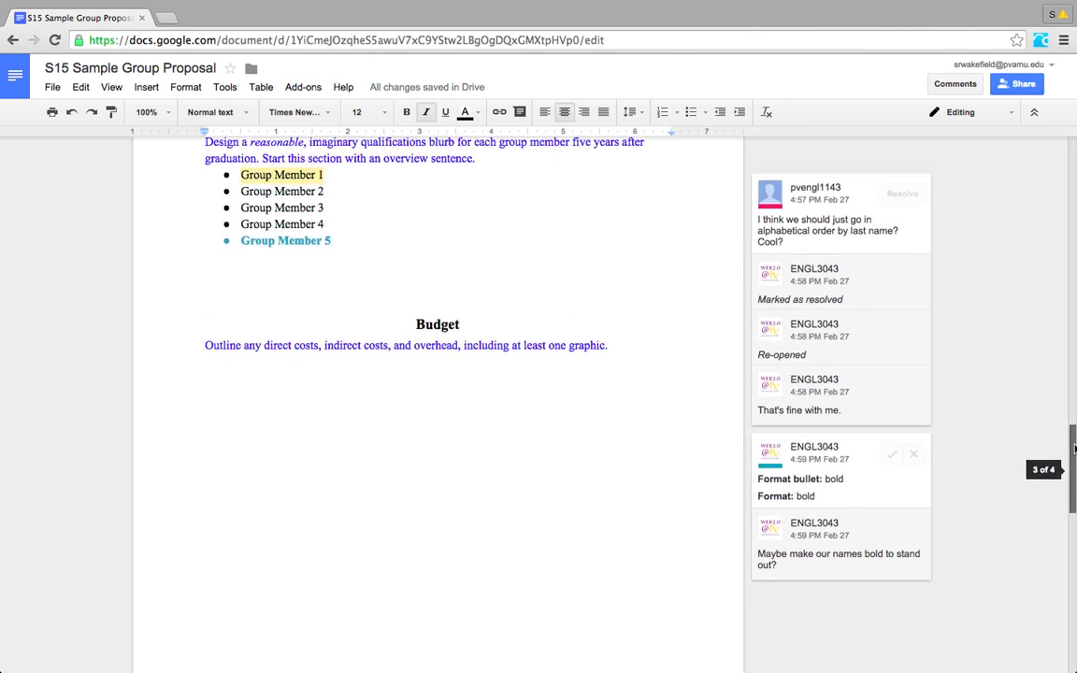
{"action": "left_click", "coordinate": [327, 208]}
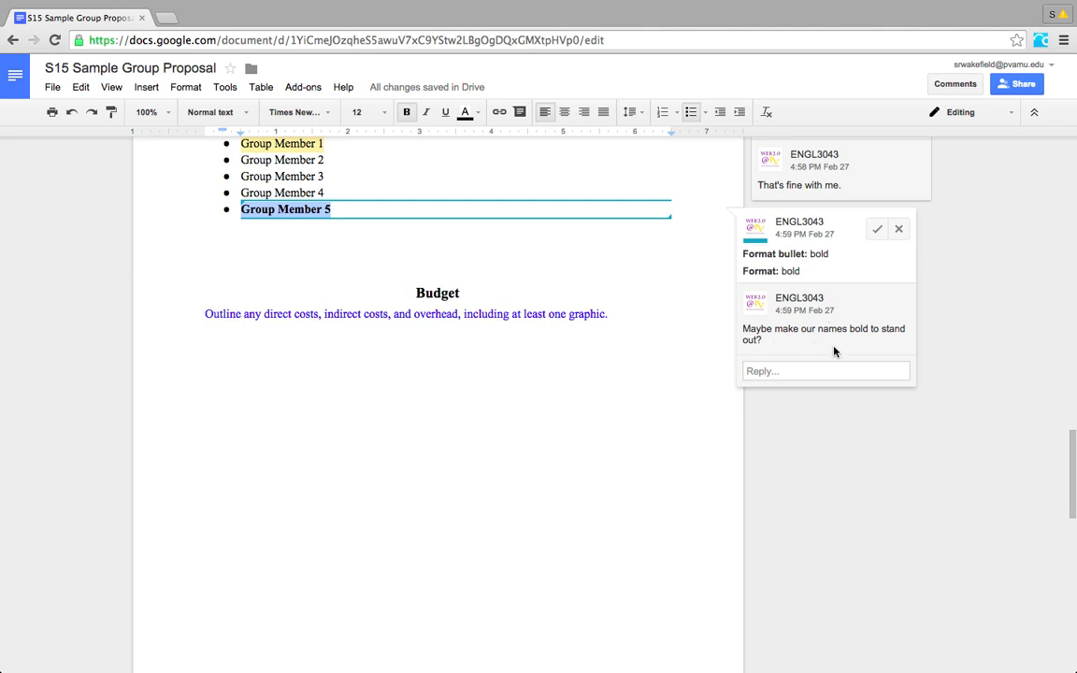
{"action": "left_click", "coordinate": [775, 371]}
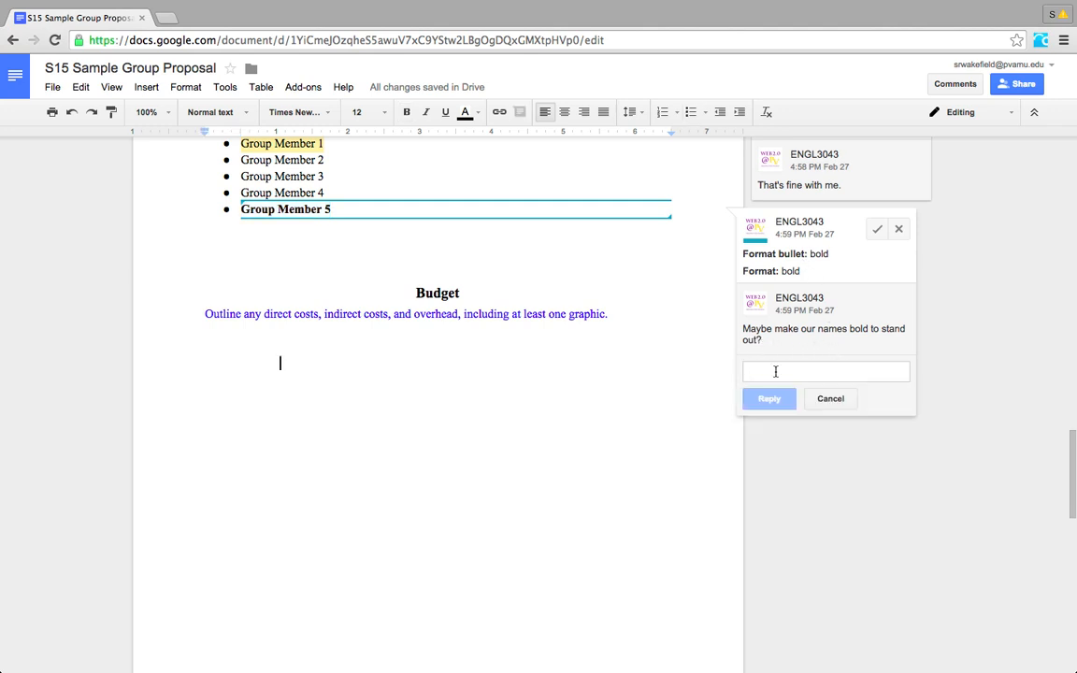
{"action": "type", "text": "Sounds goo"}
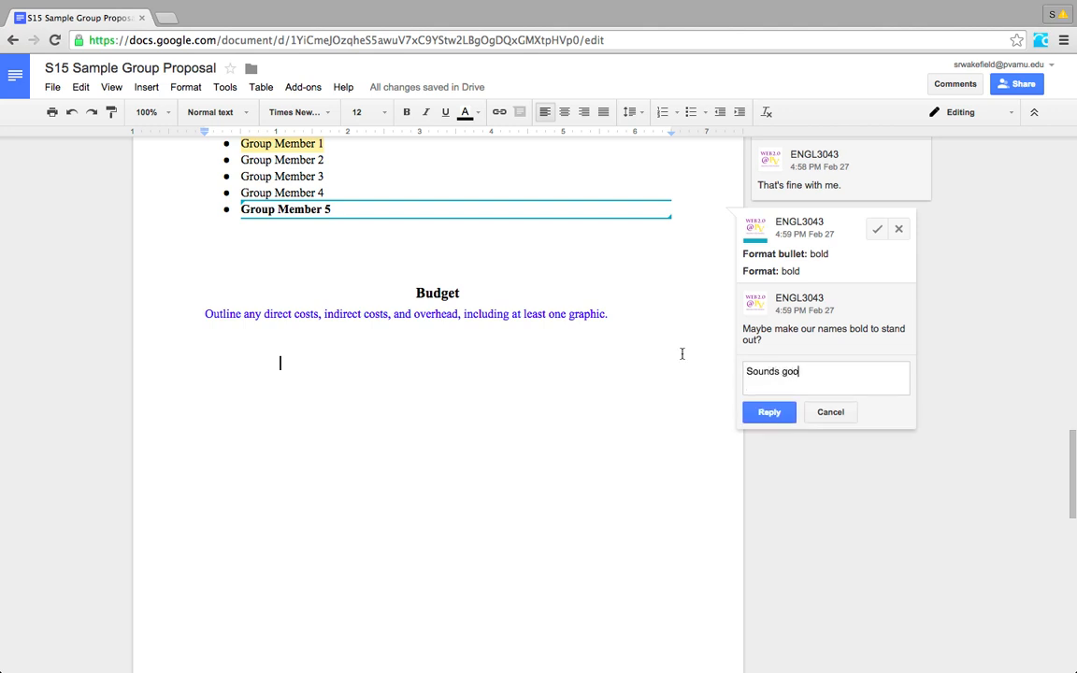
{"action": "type", "text": "d to go bold, but not a different color?"}
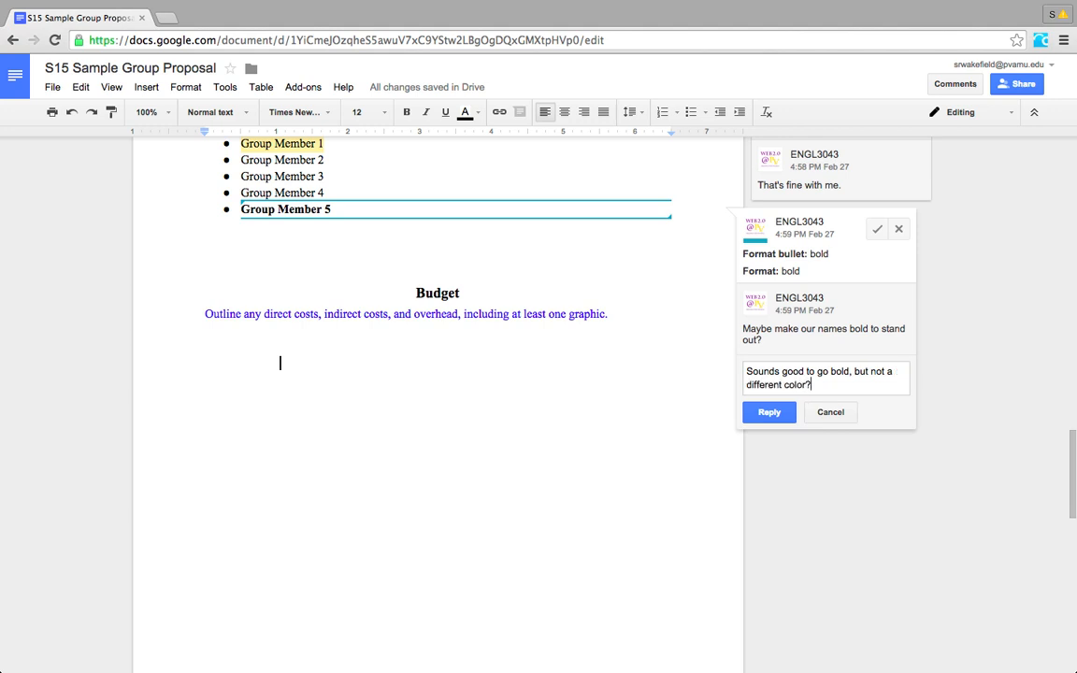
{"action": "left_click", "coordinate": [768, 413]}
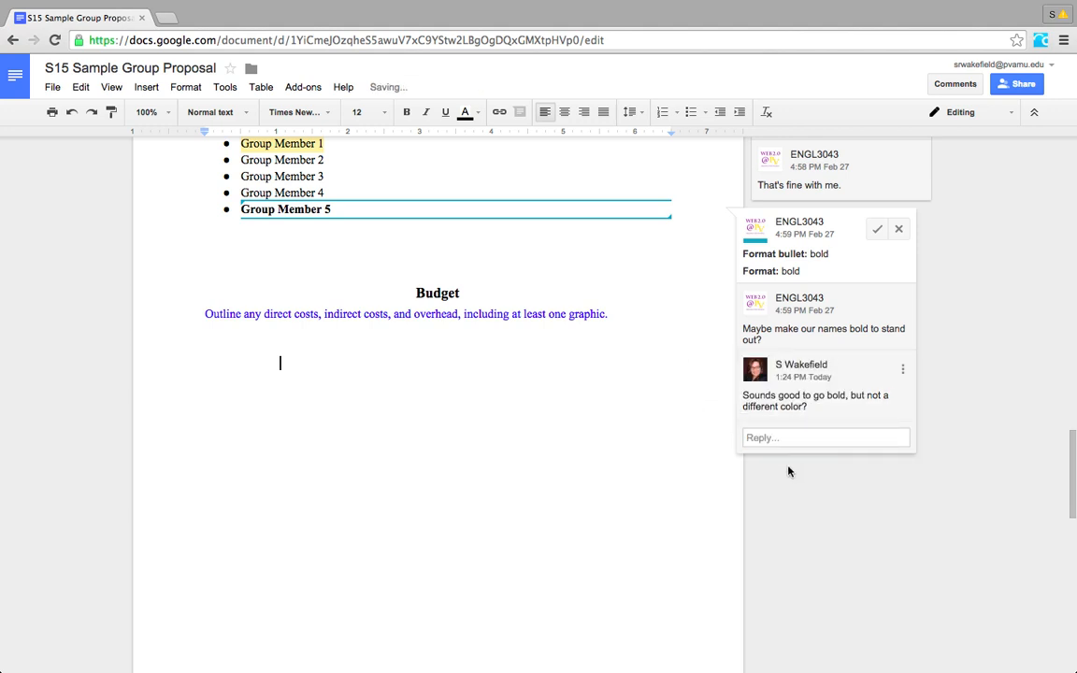